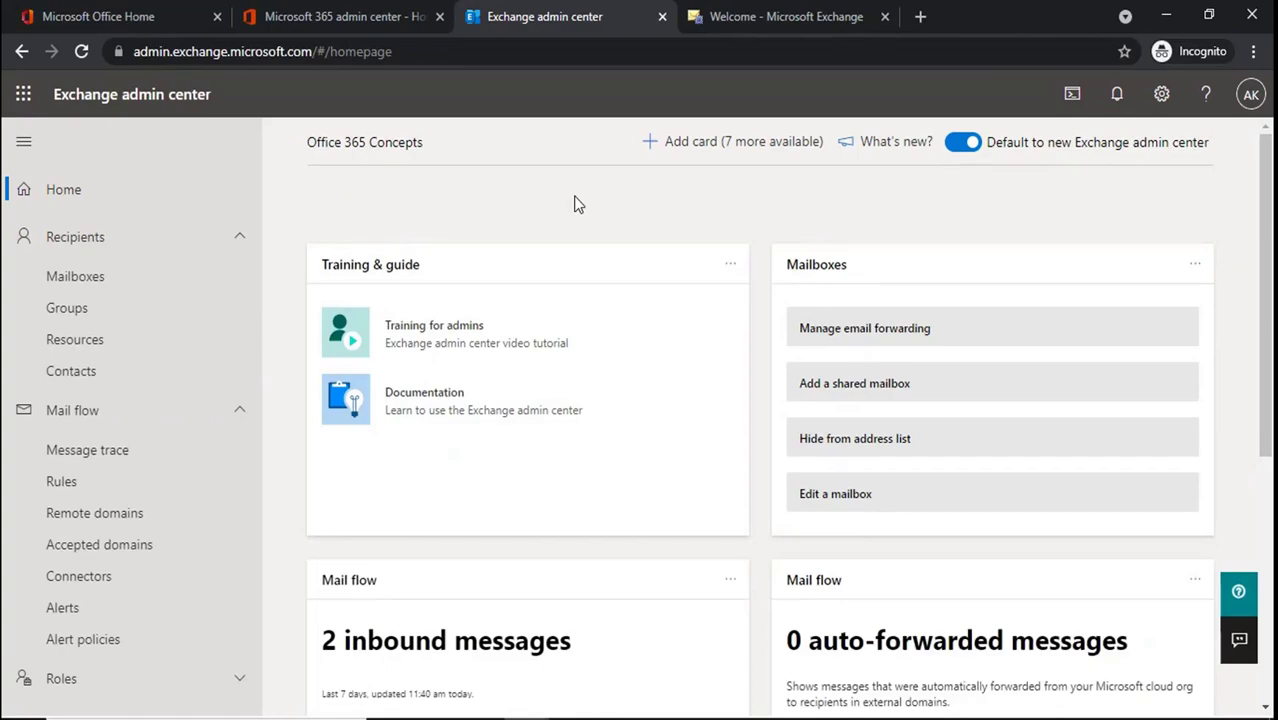
Open mail flow > rules in the classic Exchange admin center and show the new-rule options.
click(764, 22)
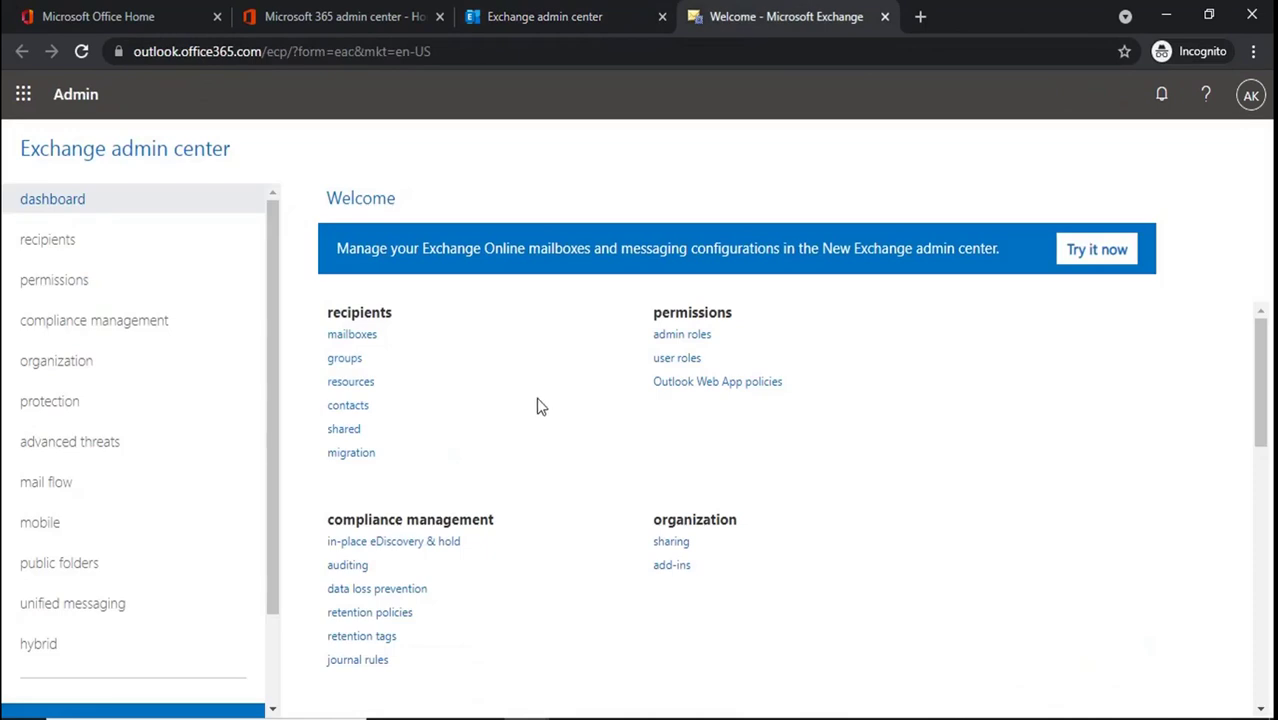
click(545, 16)
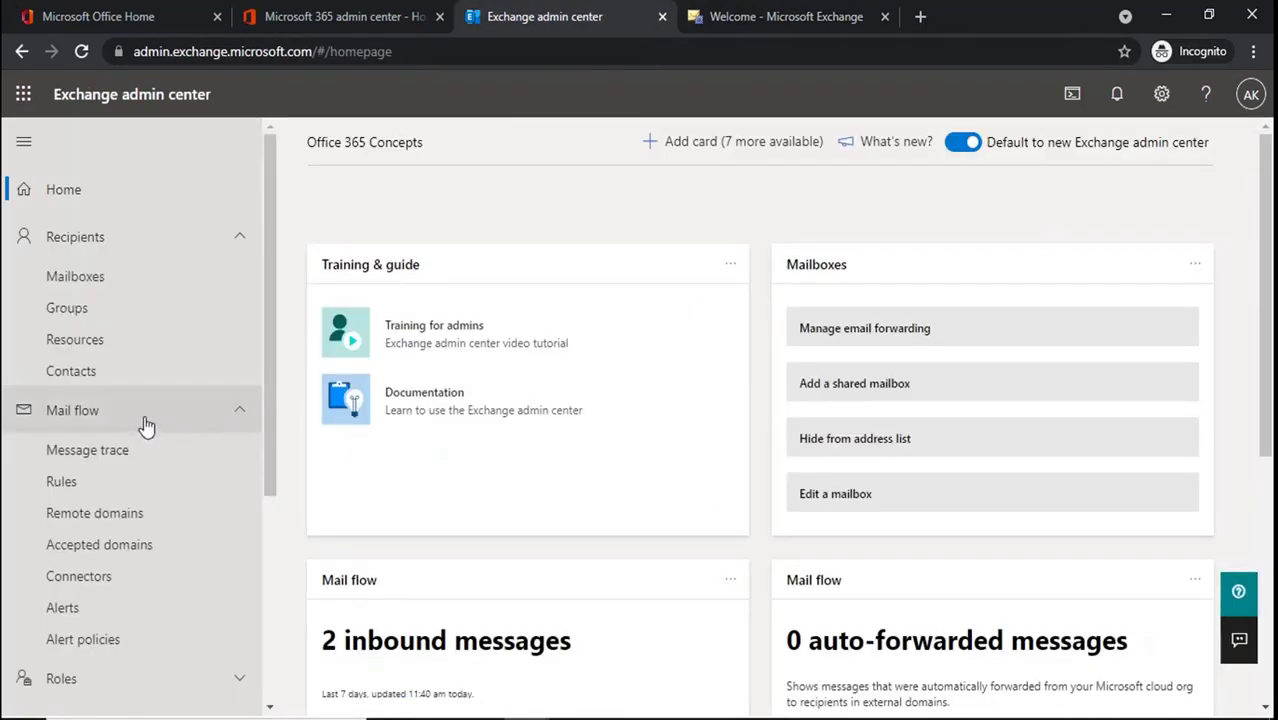
click(105, 418)
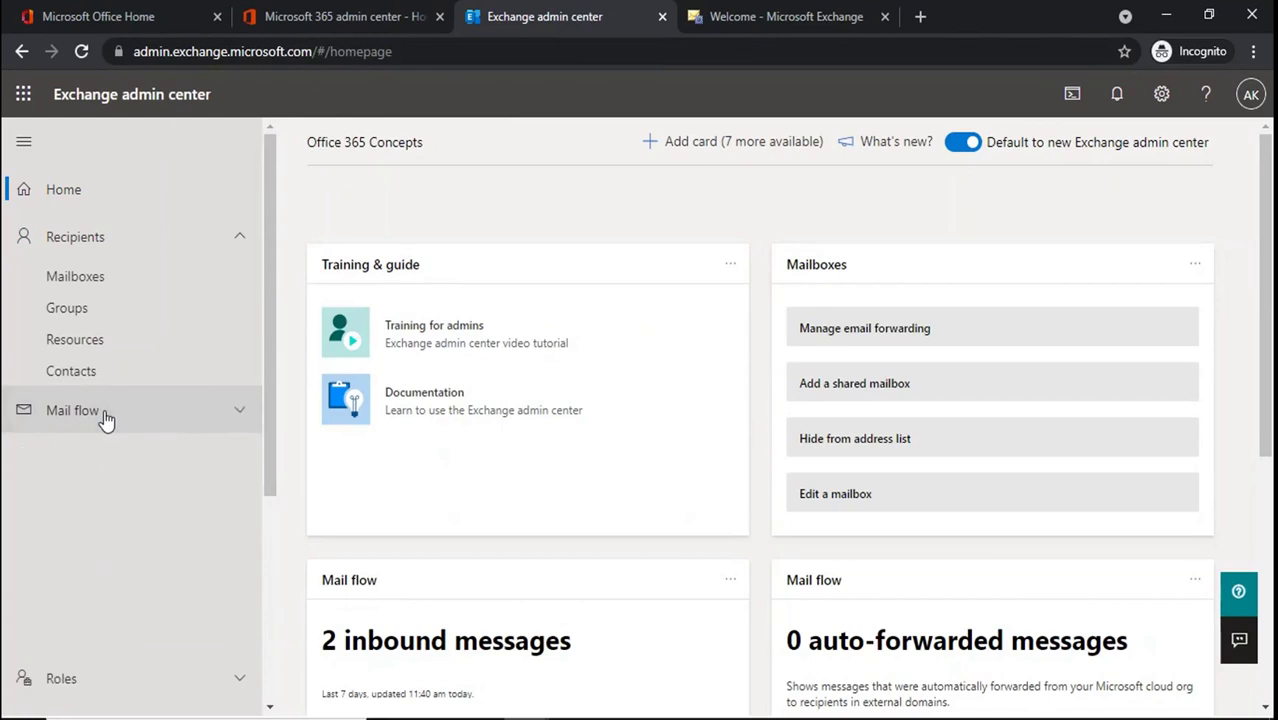
click(105, 418)
click(61, 481)
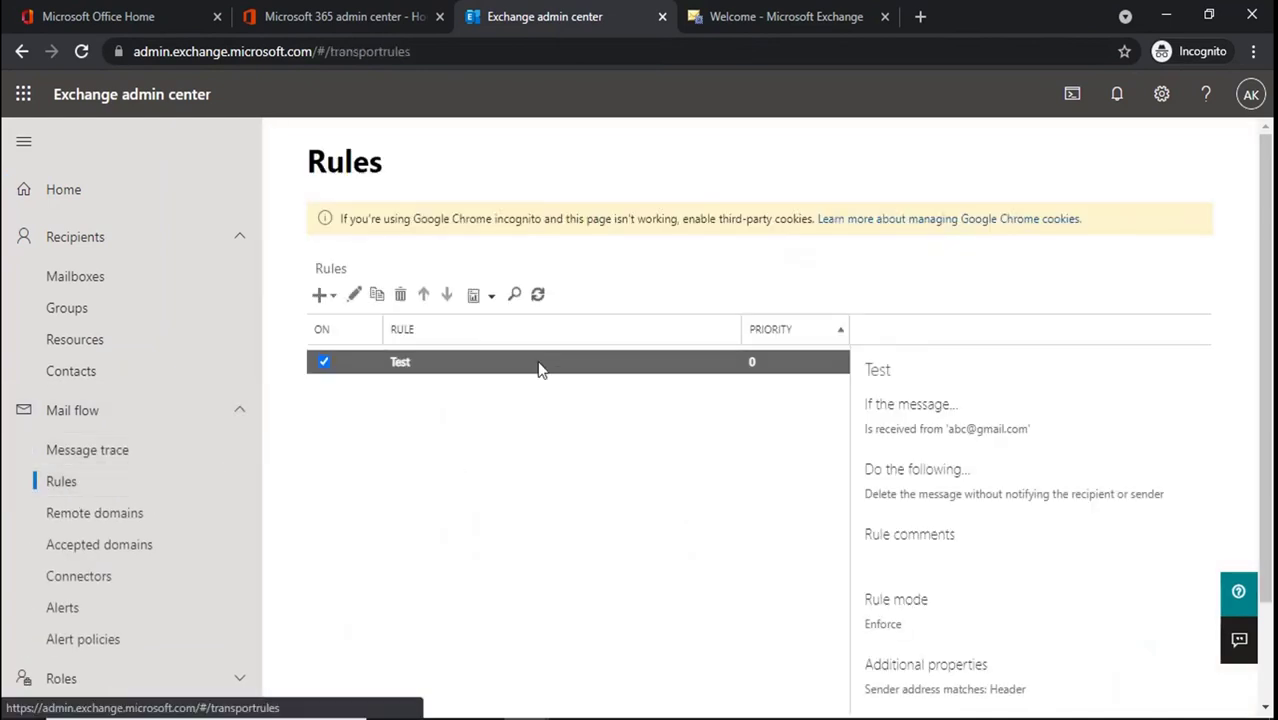
click(787, 20)
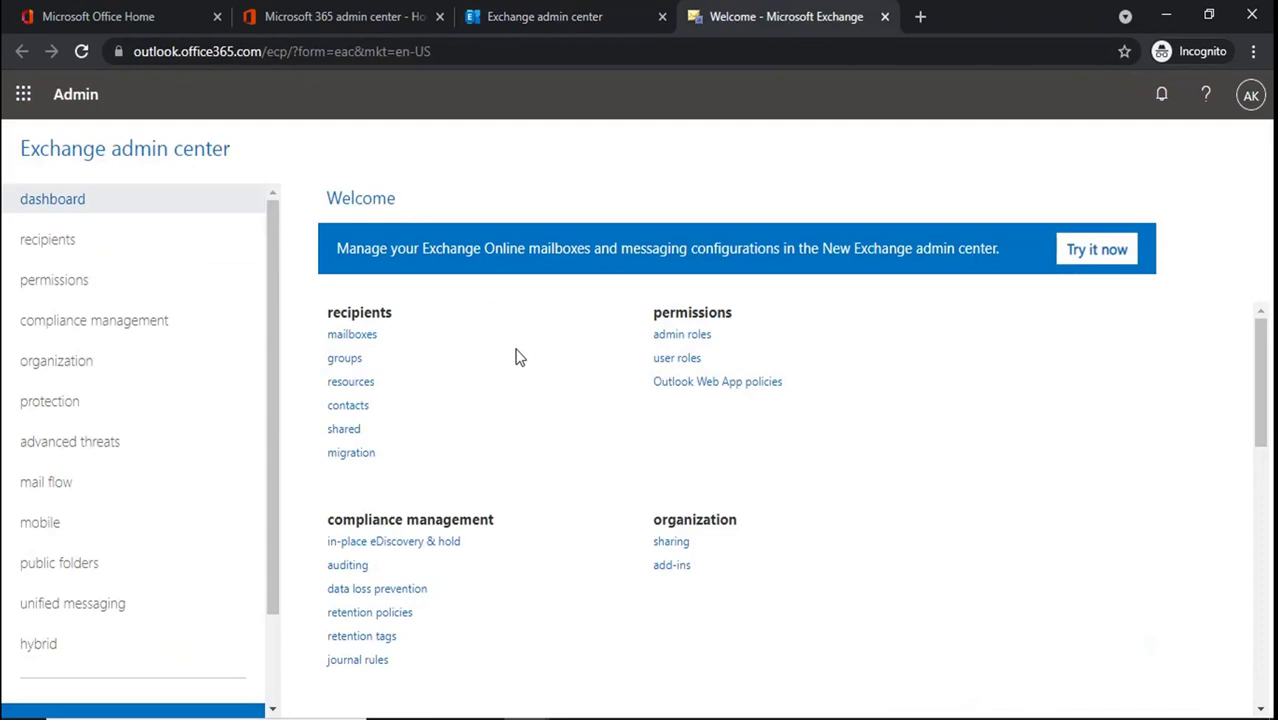
click(60, 483)
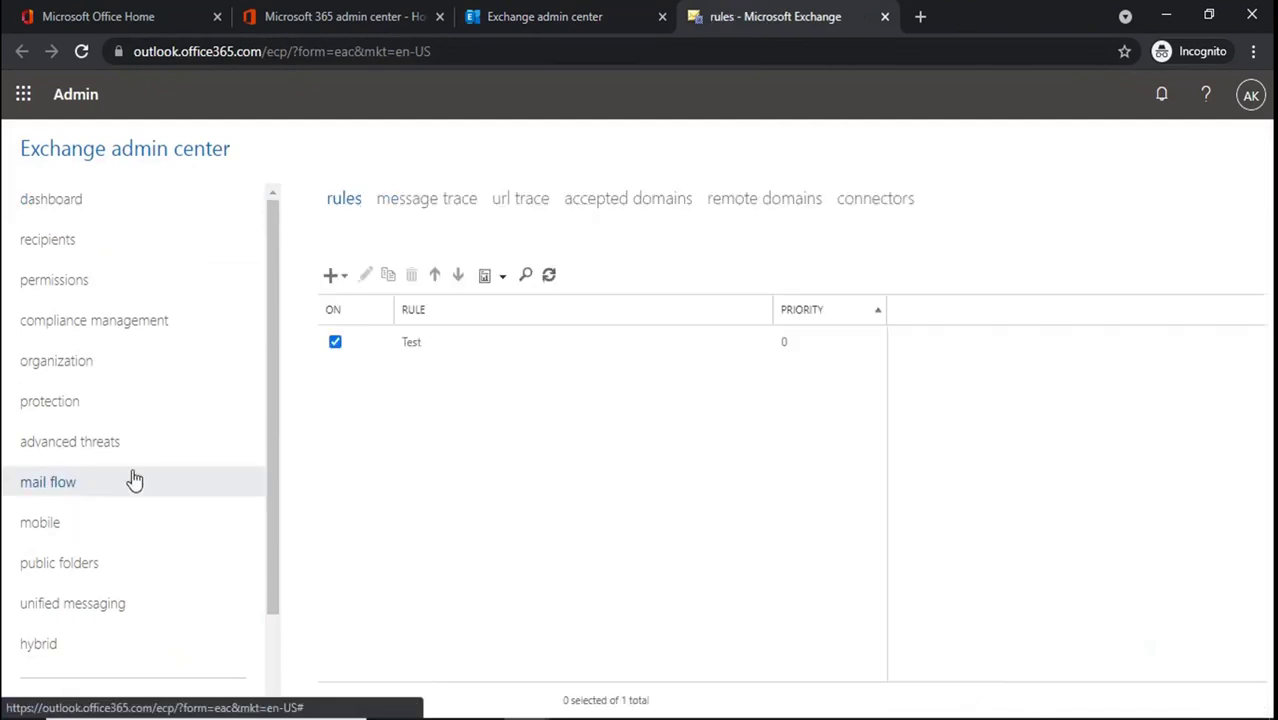
click(344, 282)
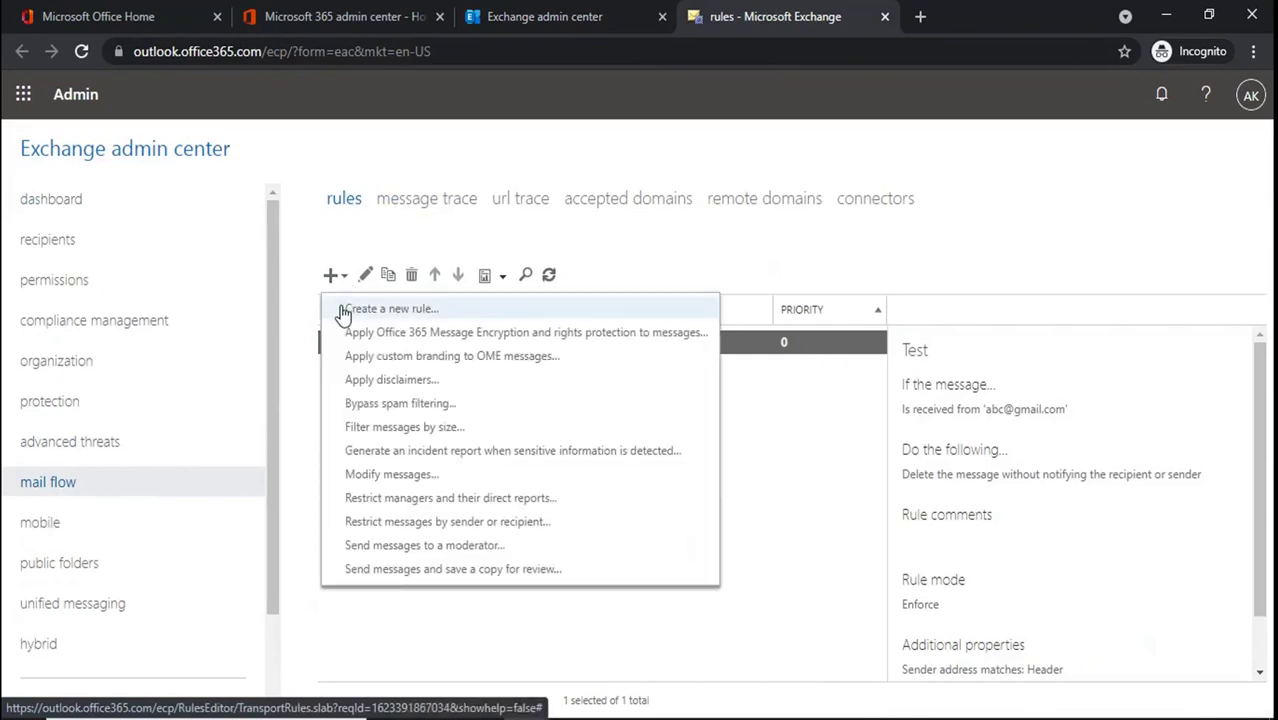
Start a new full-screen rule with more options, named 'test 123'.
click(343, 312)
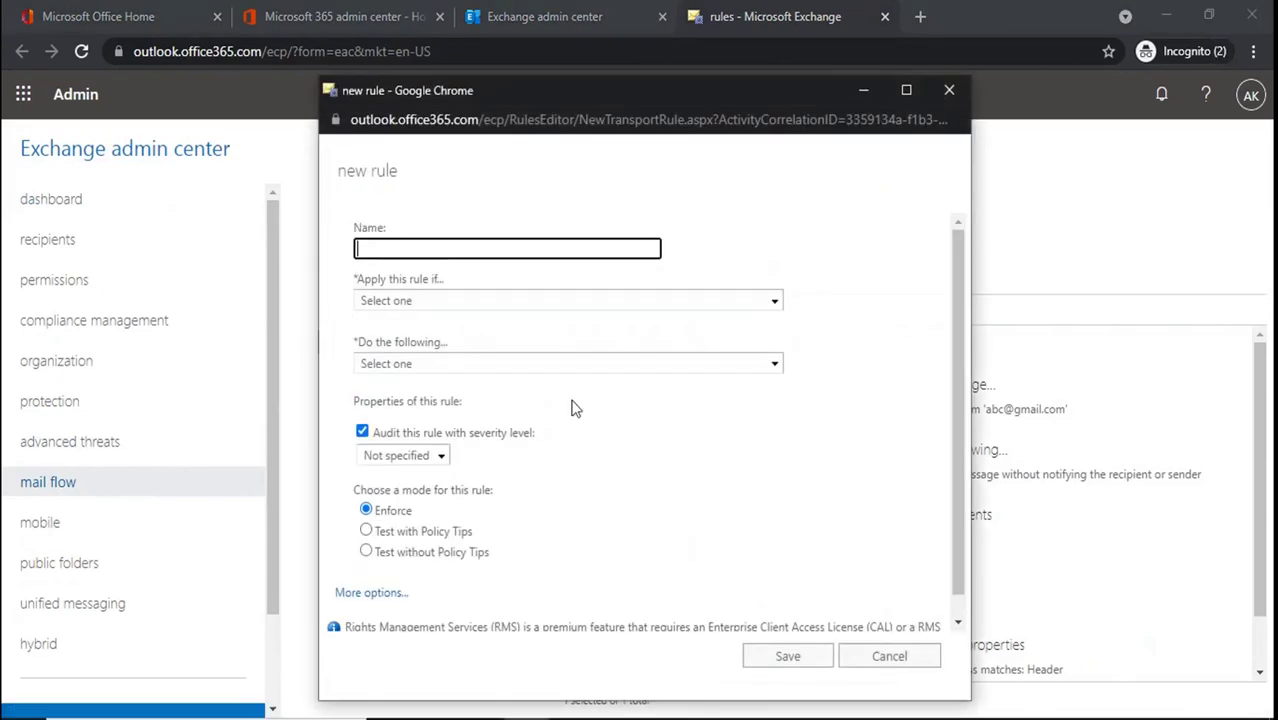
click(921, 88)
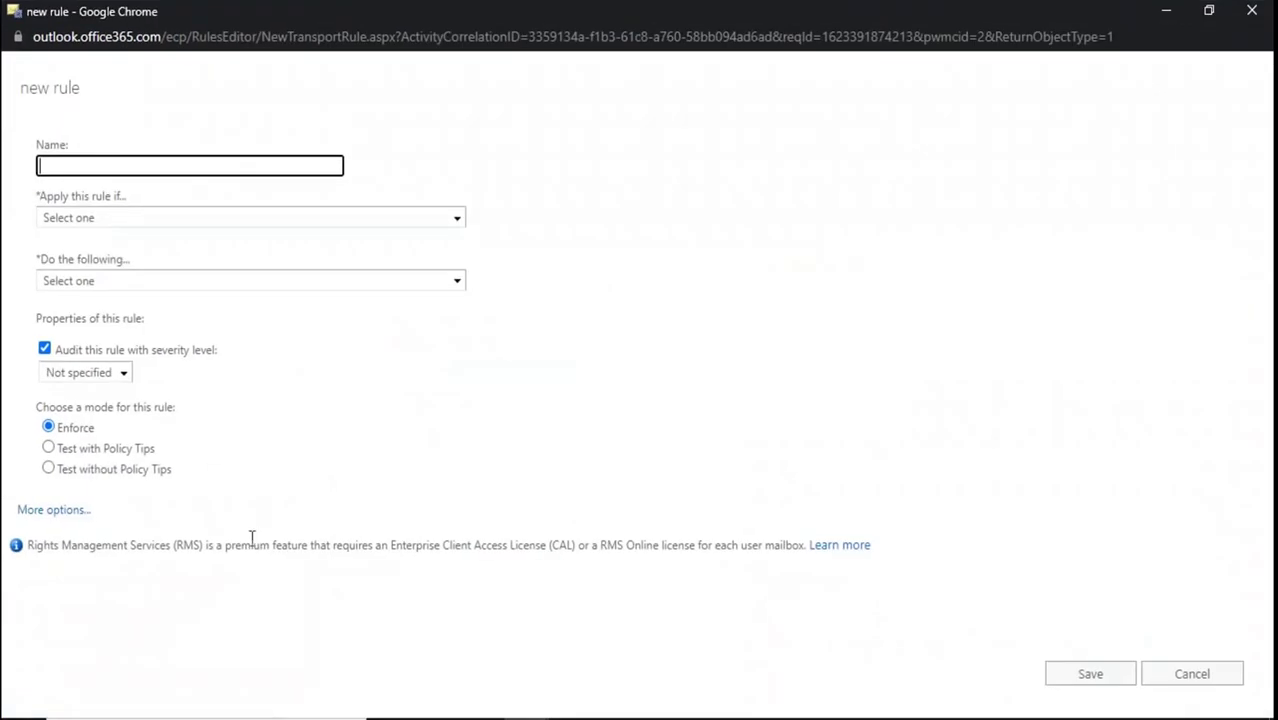
click(80, 519)
click(175, 165)
text(test 123)
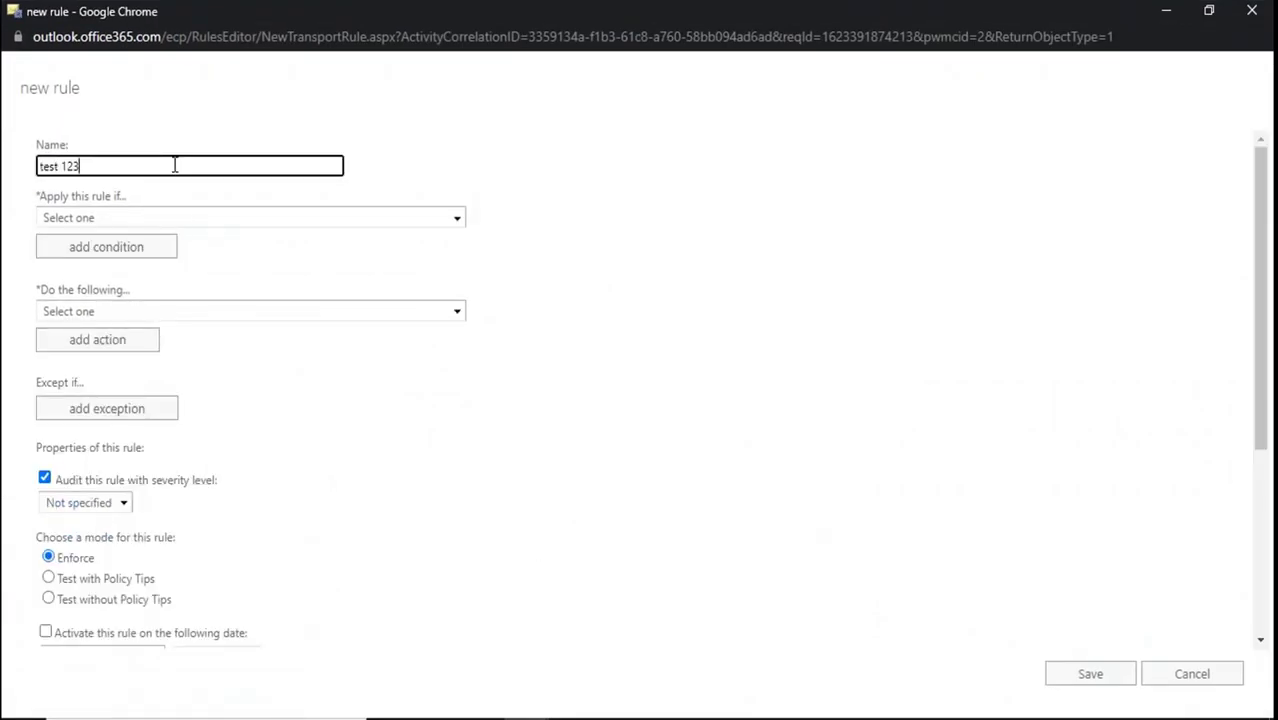
Show the sender choices in the Apply this rule if condition list.
click(258, 220)
mouse_move(248, 259)
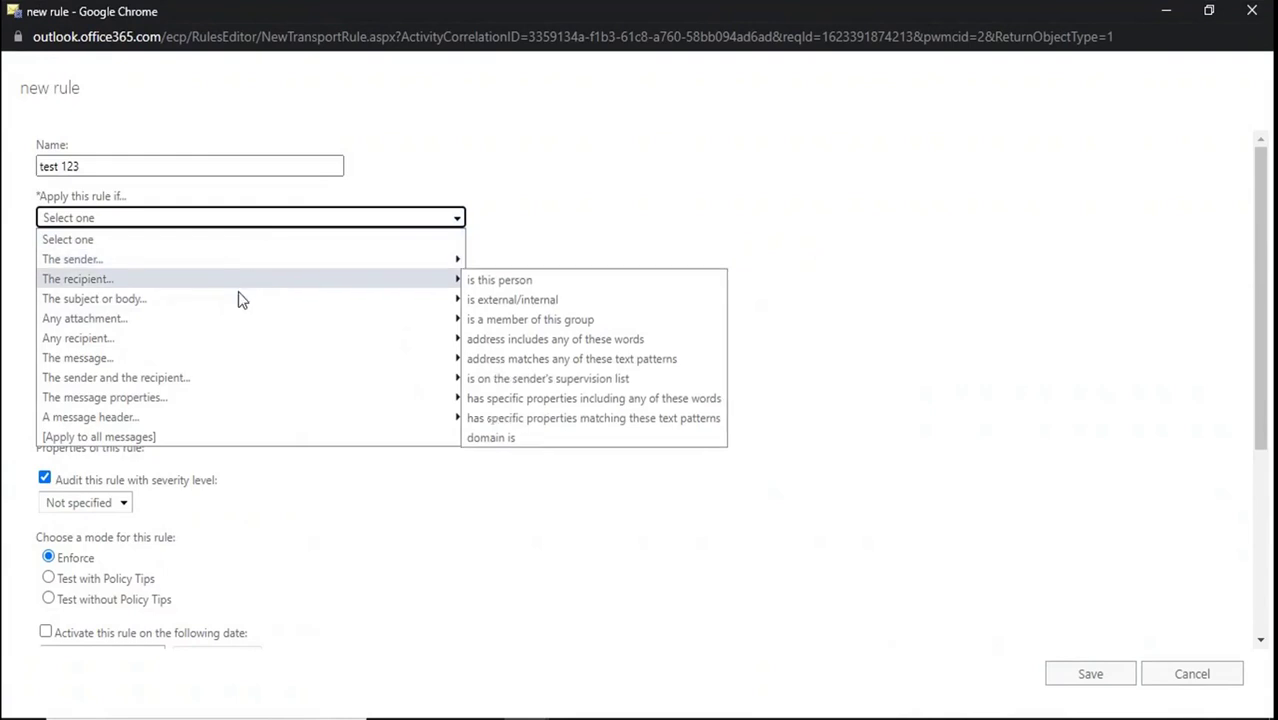
mouse_move(233, 306)
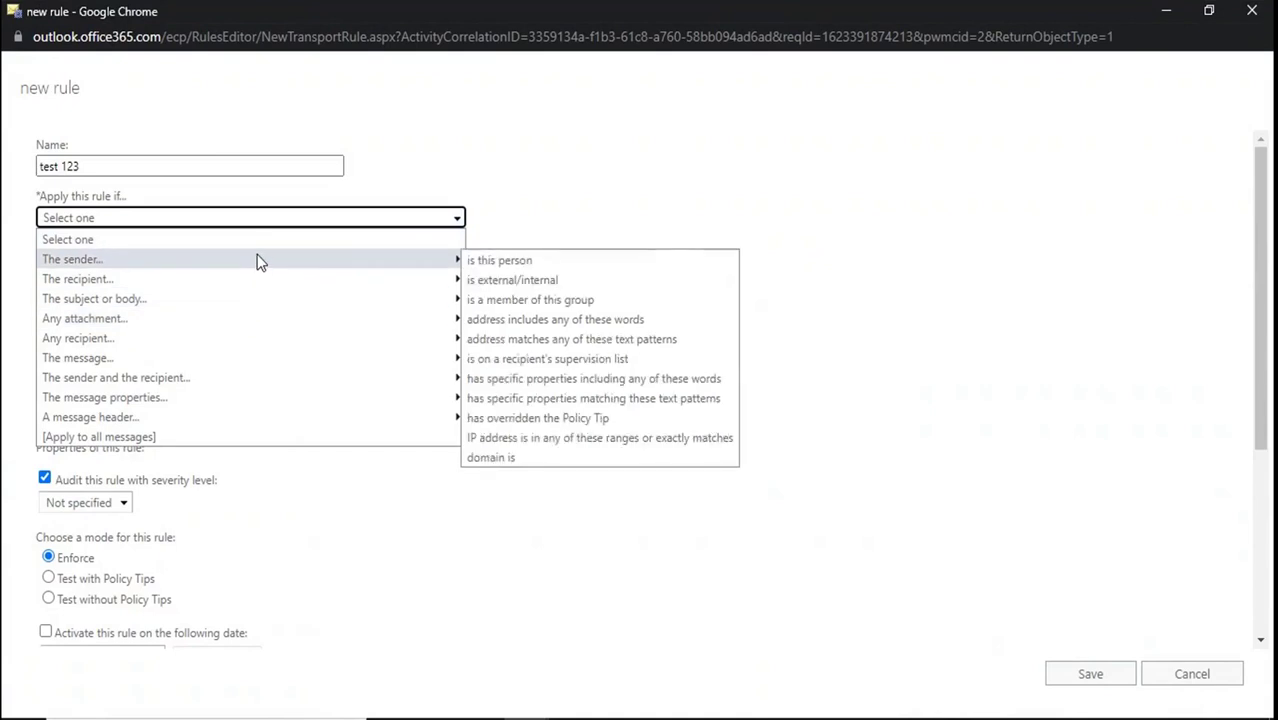
Set the condition to The sender is this person, entering and resolving an external sender's e-mail address.
click(575, 265)
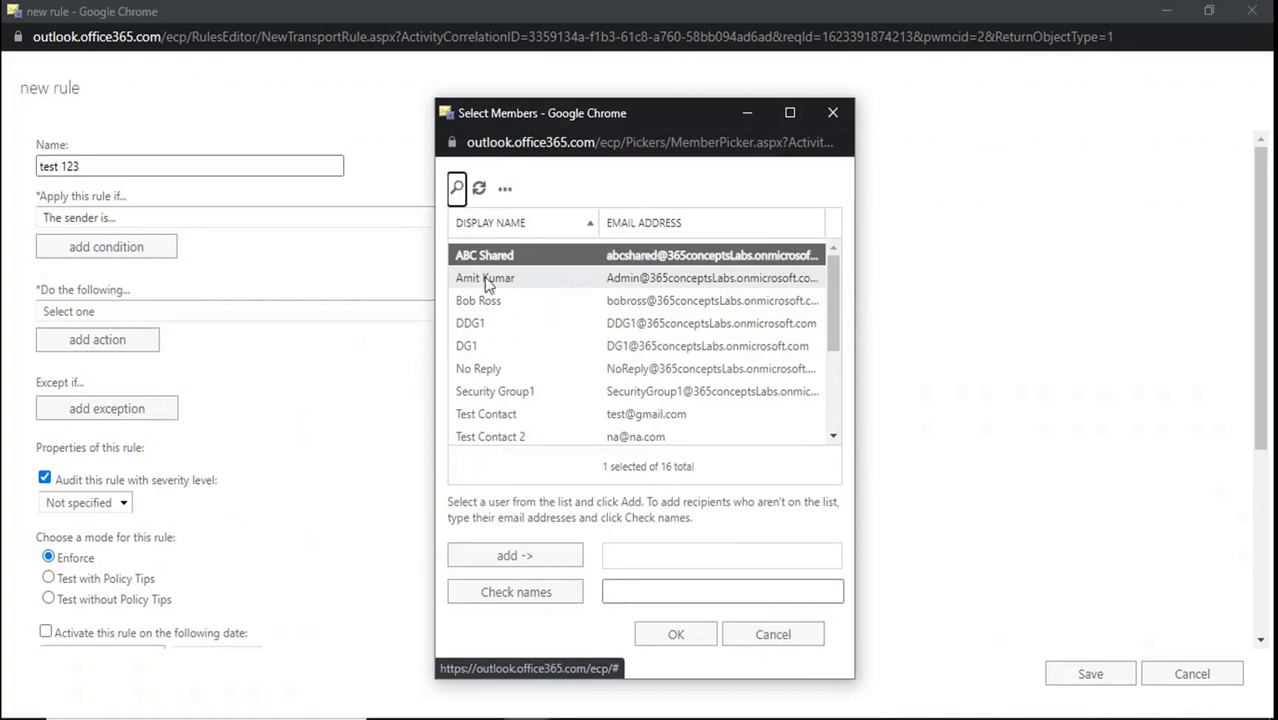
scroll(543, 358, down, 3)
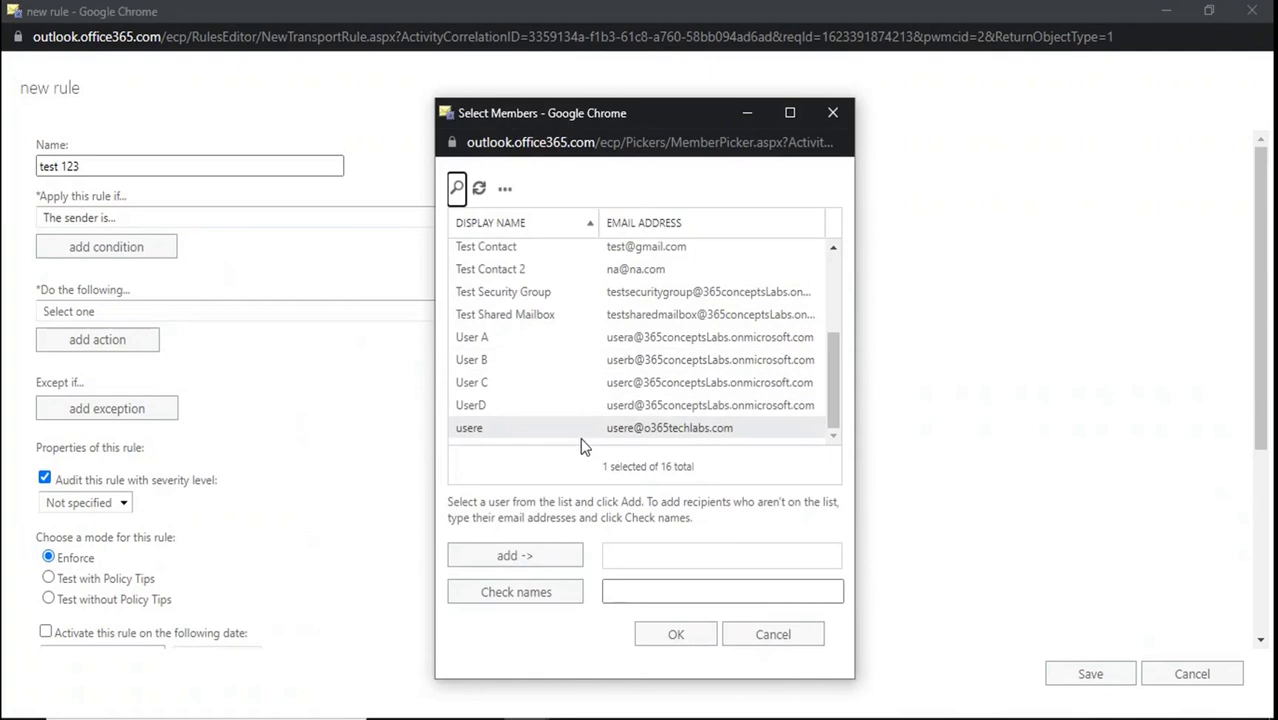
click(615, 590)
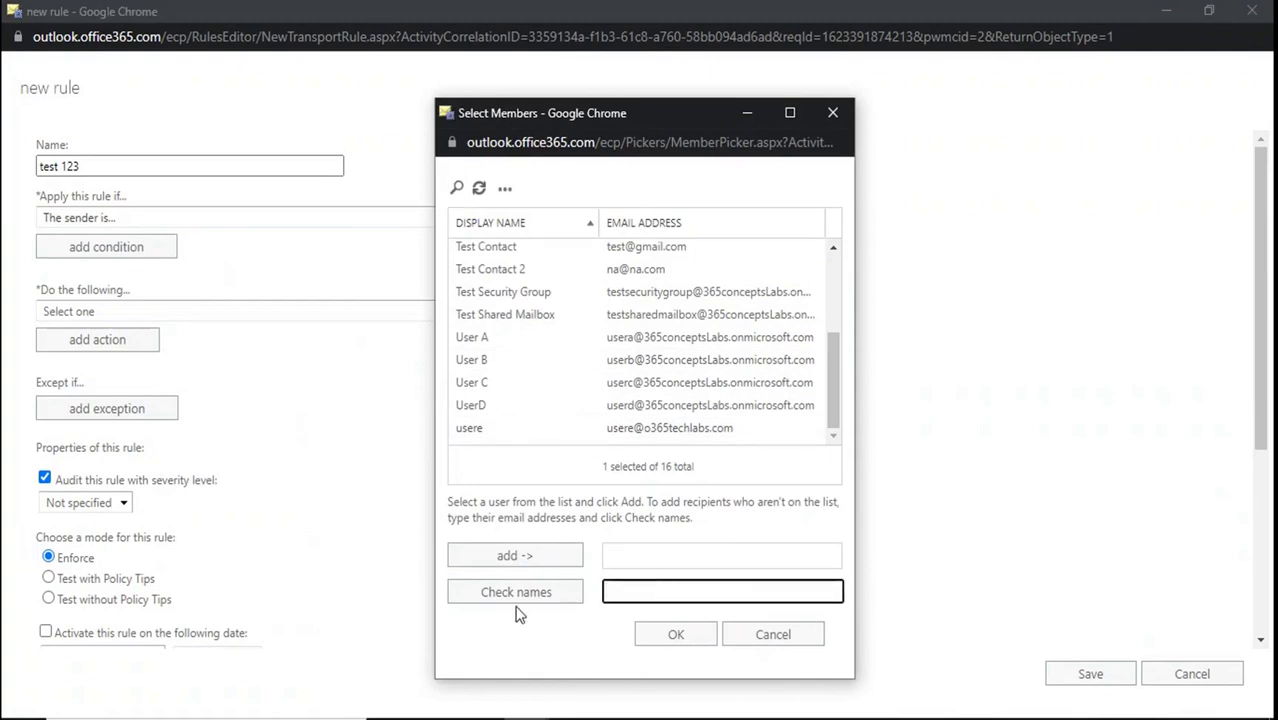
text(randomguy@random.com)
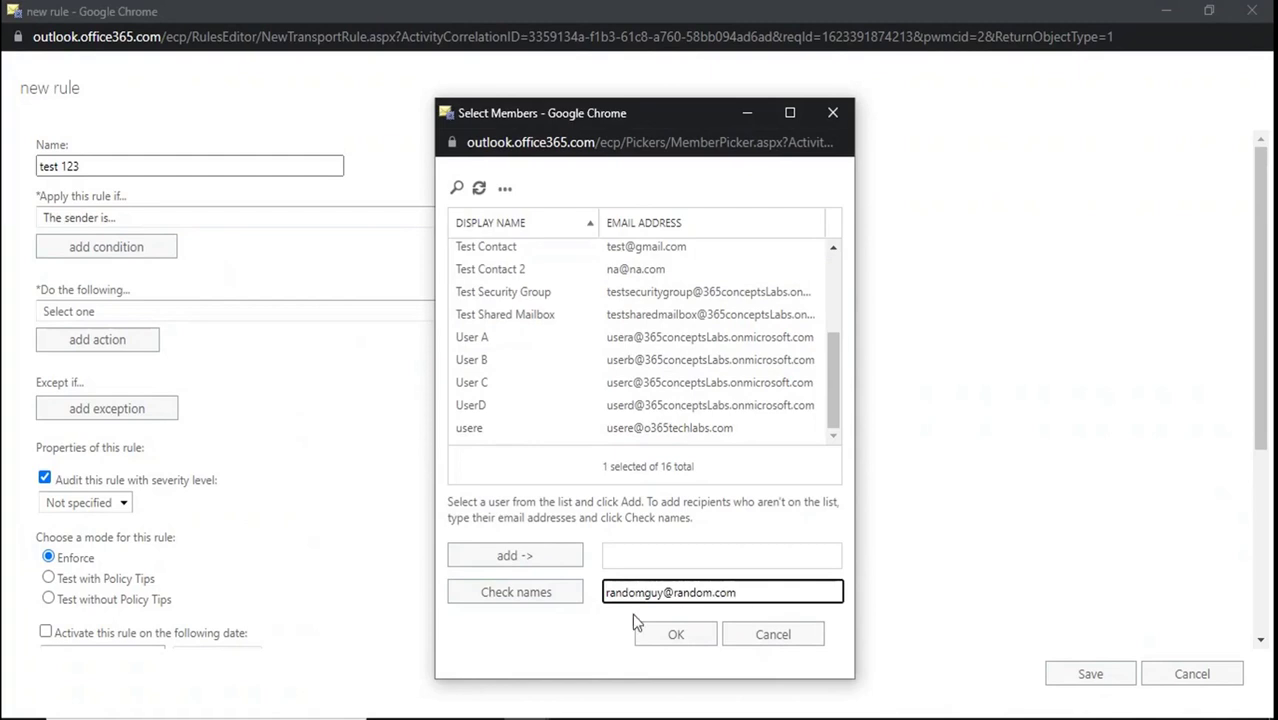
click(568, 594)
click(673, 634)
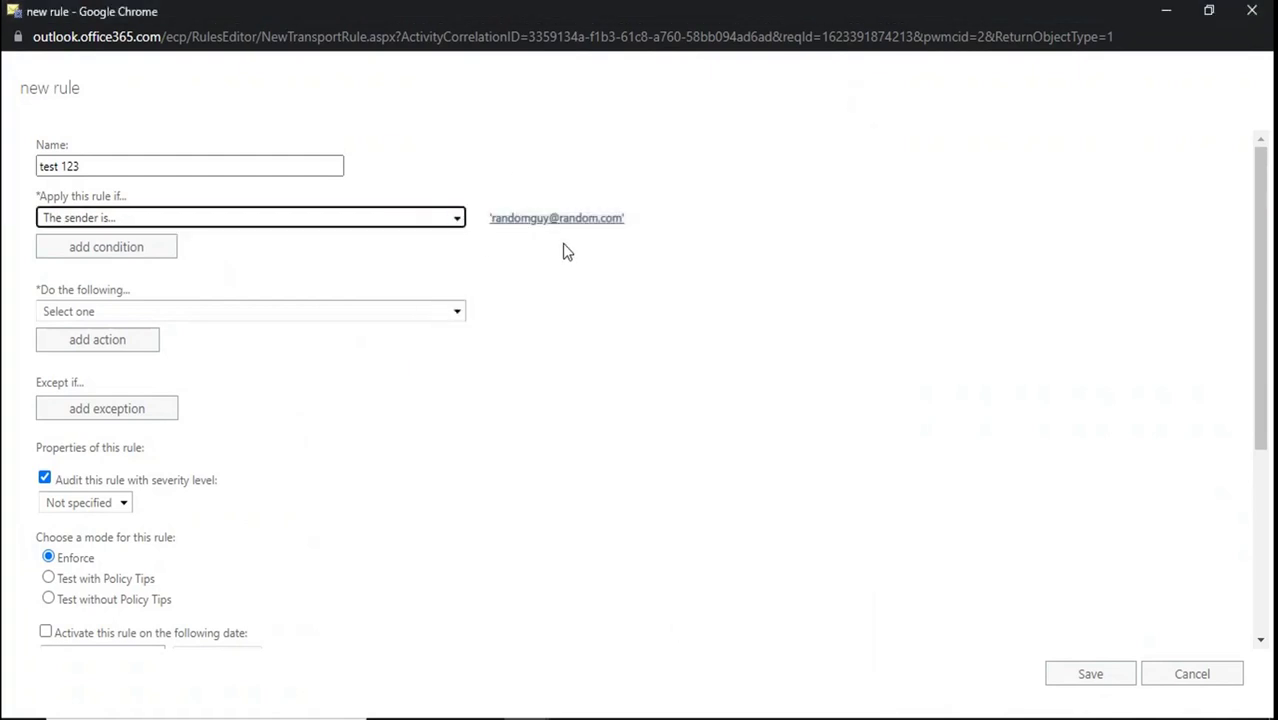
Set the action to Block the message > delete the message without notifying anyone.
click(237, 312)
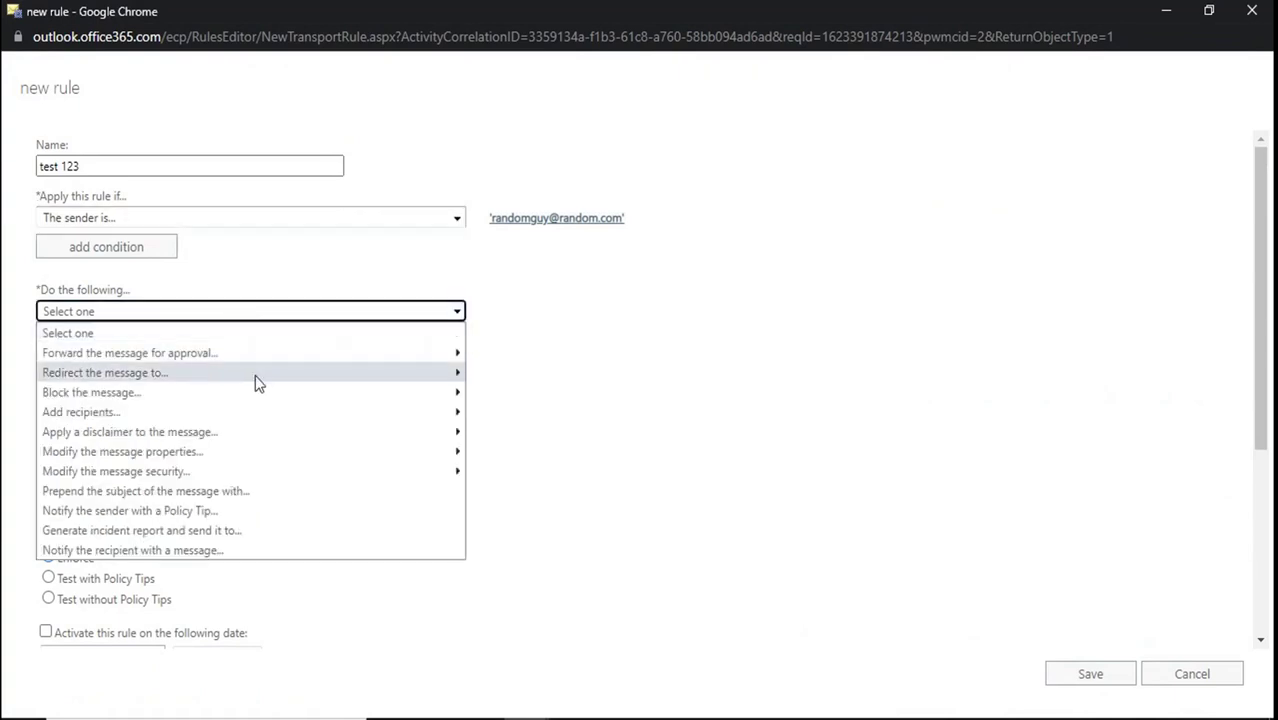
mouse_move(255, 376)
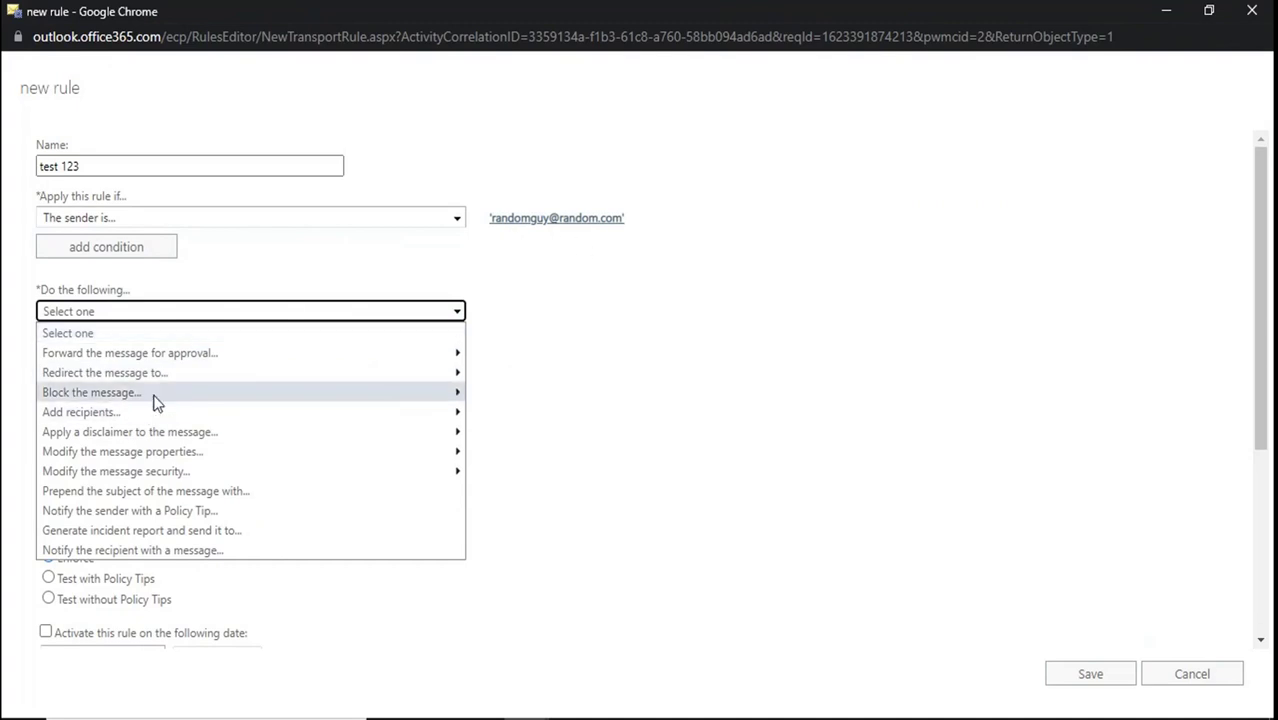
mouse_move(157, 400)
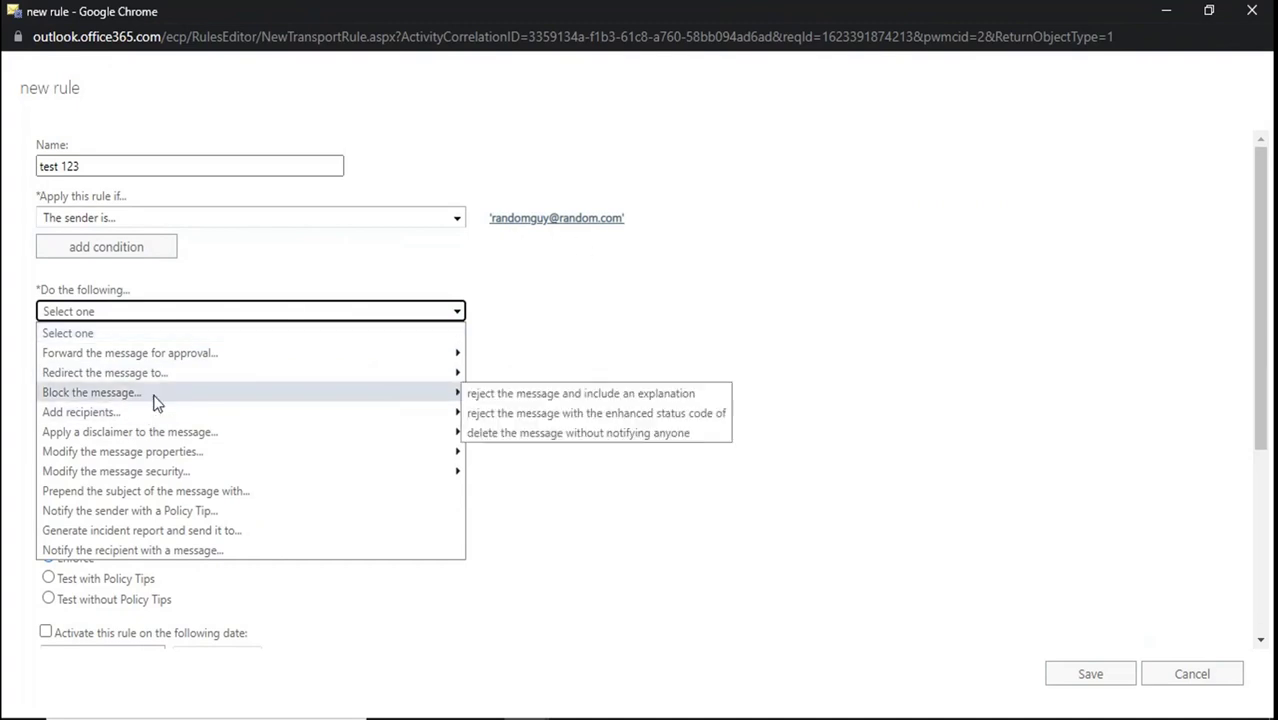
click(376, 397)
click(374, 391)
click(548, 436)
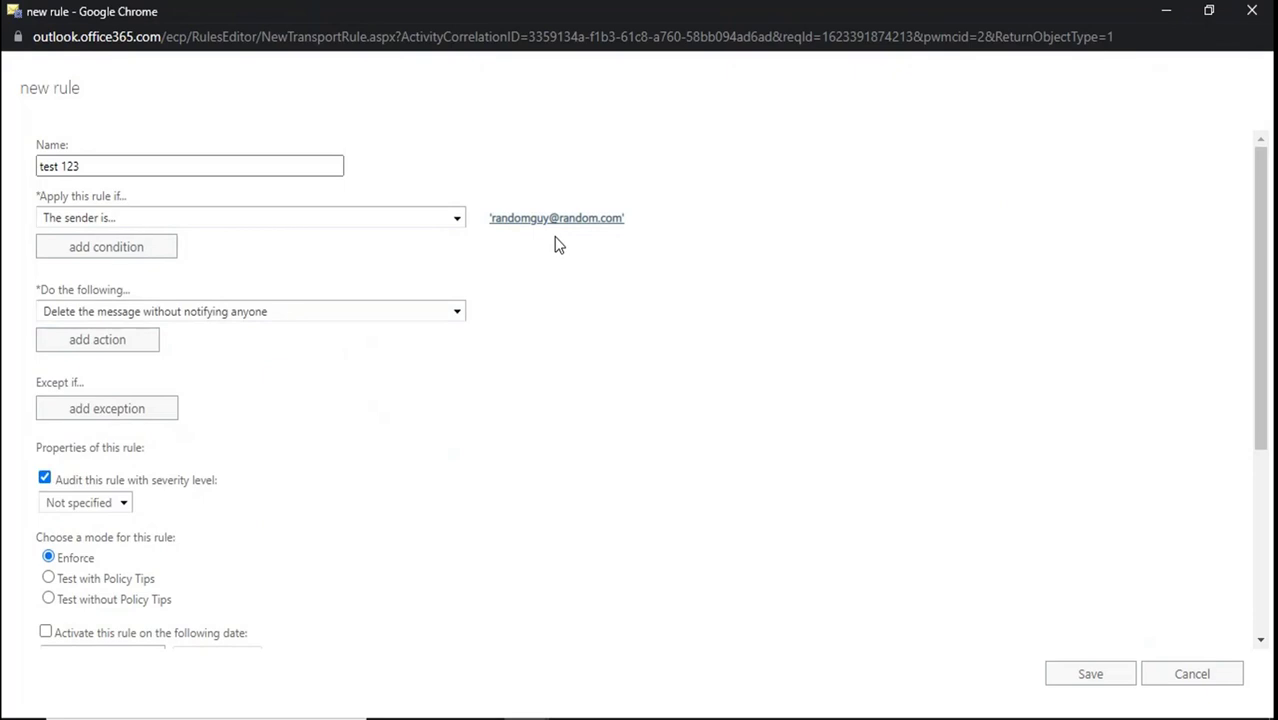
Add an Except if exception: sender IP address is in any of these ranges.
drag(588, 226, 491, 230)
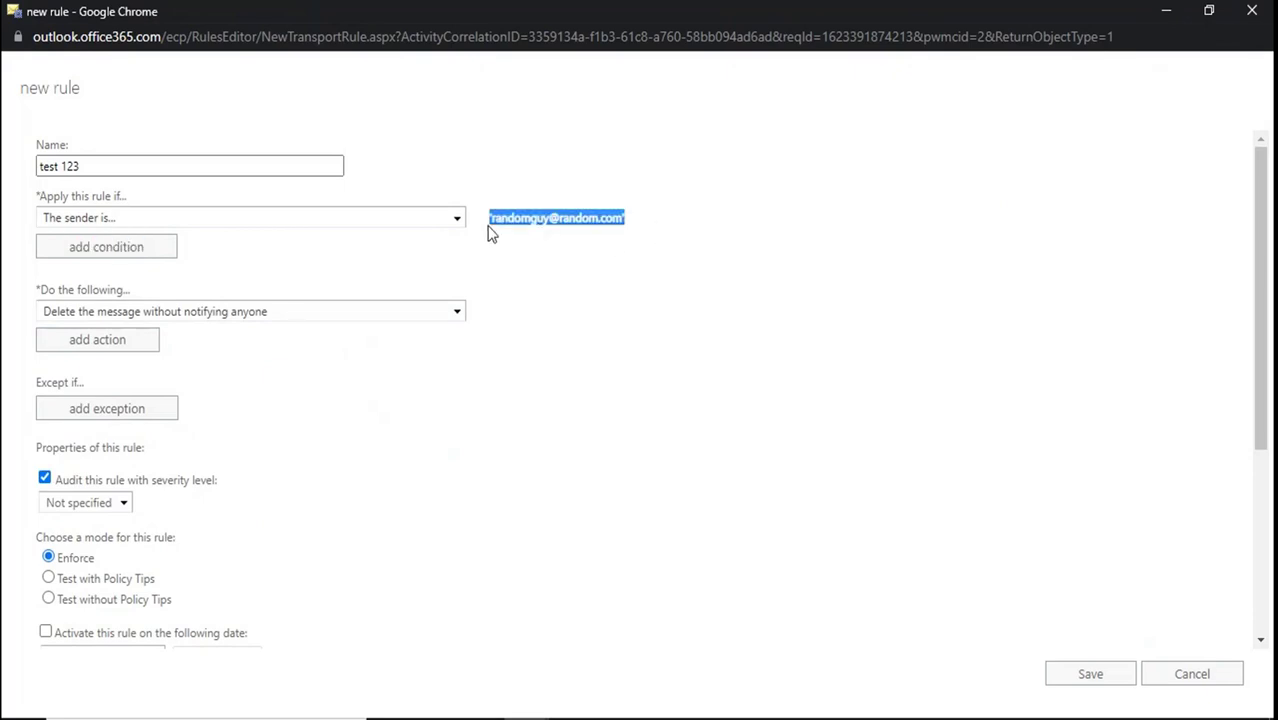
click(558, 247)
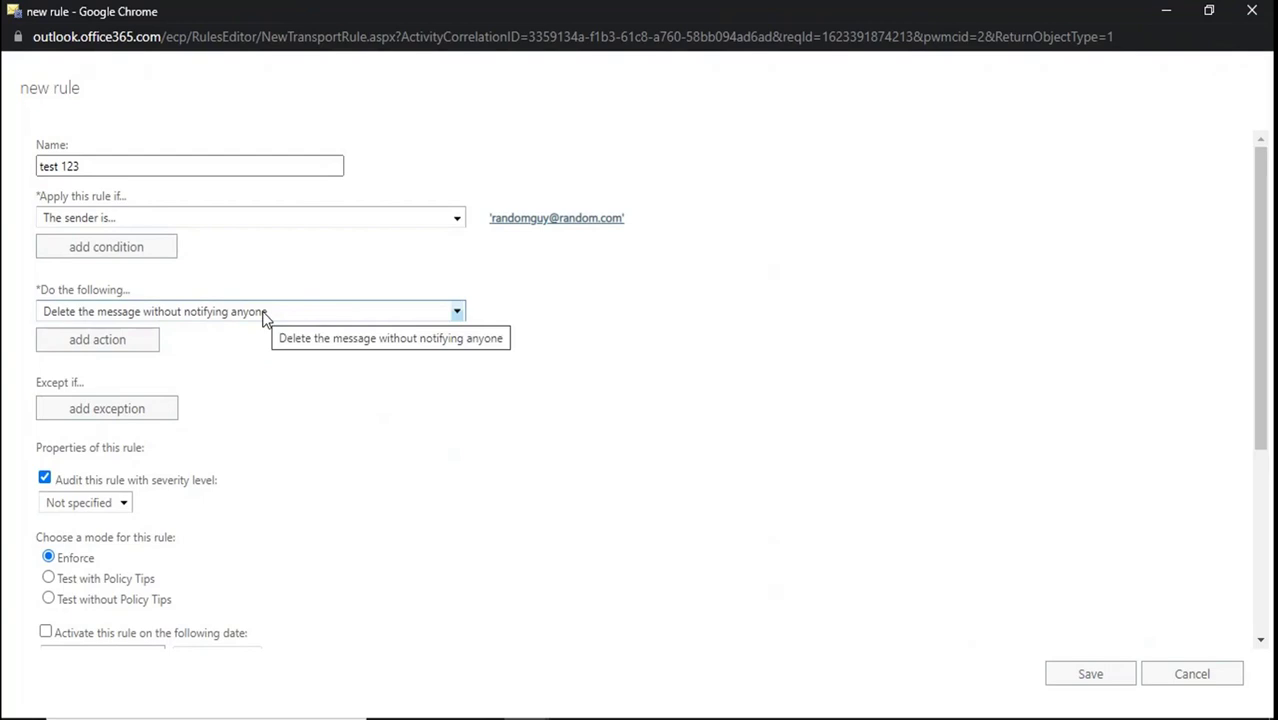
click(123, 408)
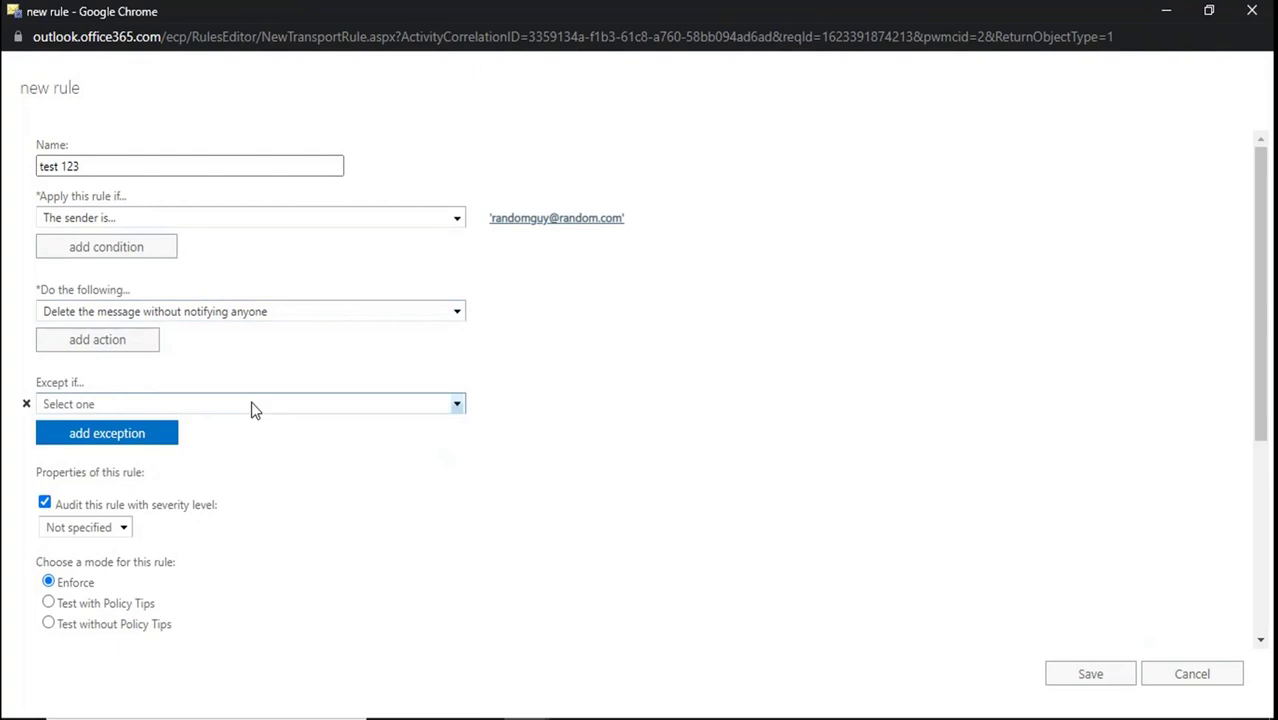
click(251, 404)
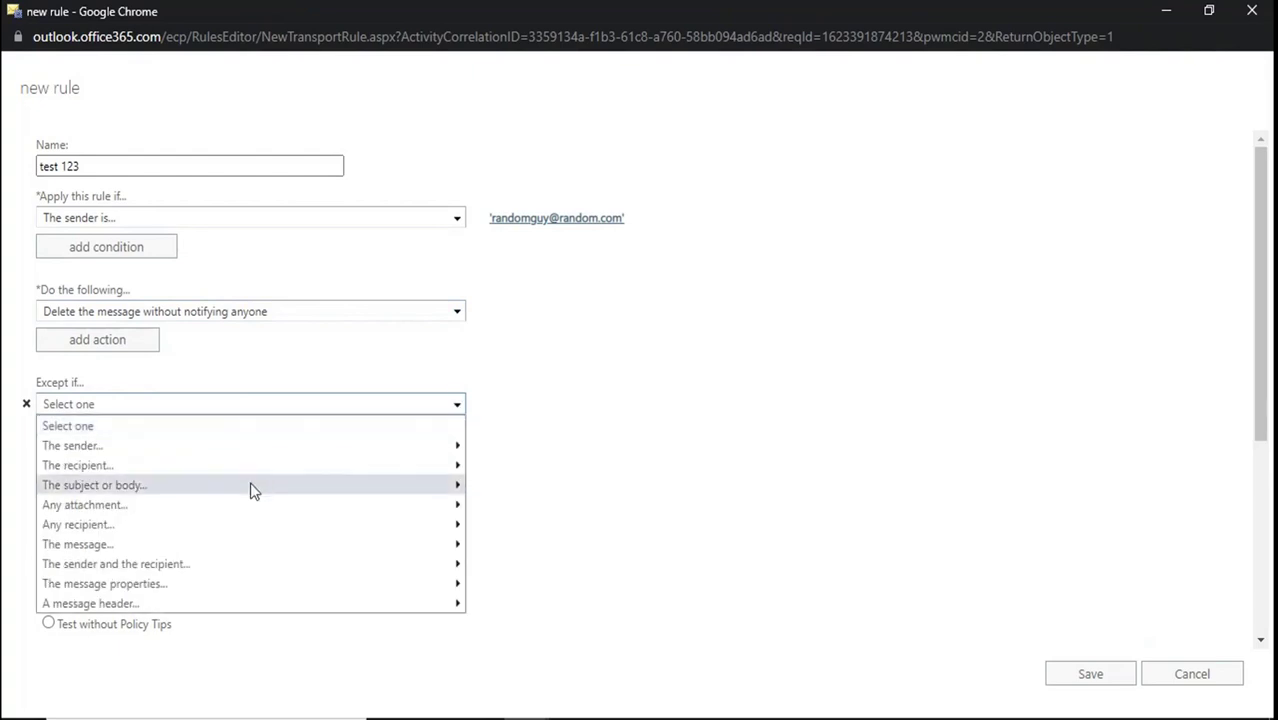
mouse_move(239, 447)
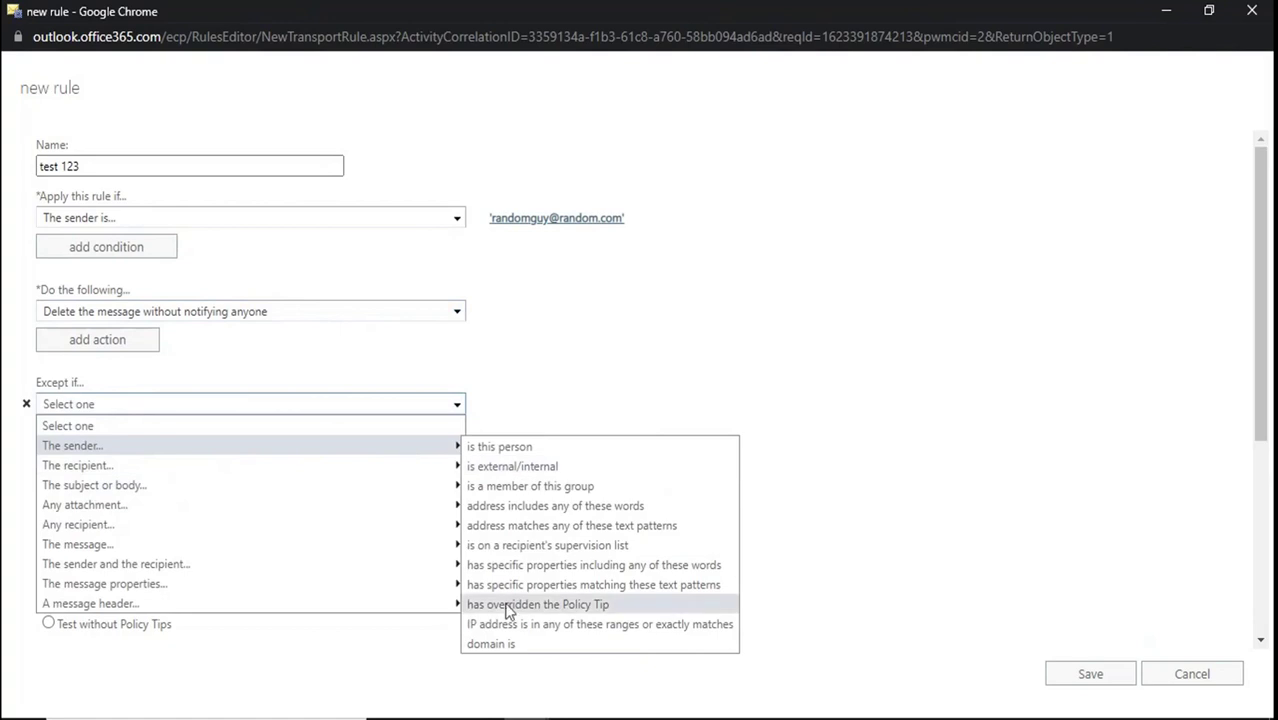
click(507, 630)
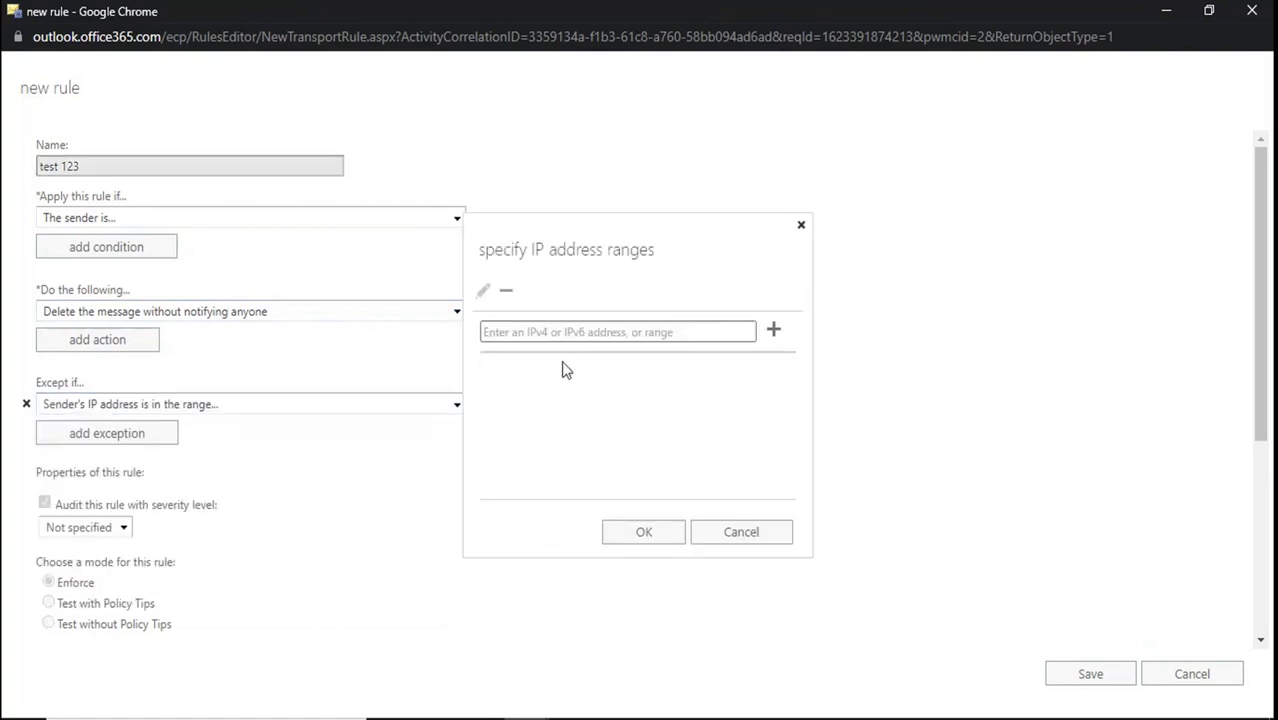
Add 1.2.3.4 to the exception's IP range list and confirm.
click(552, 330)
text(1.2.3.4)
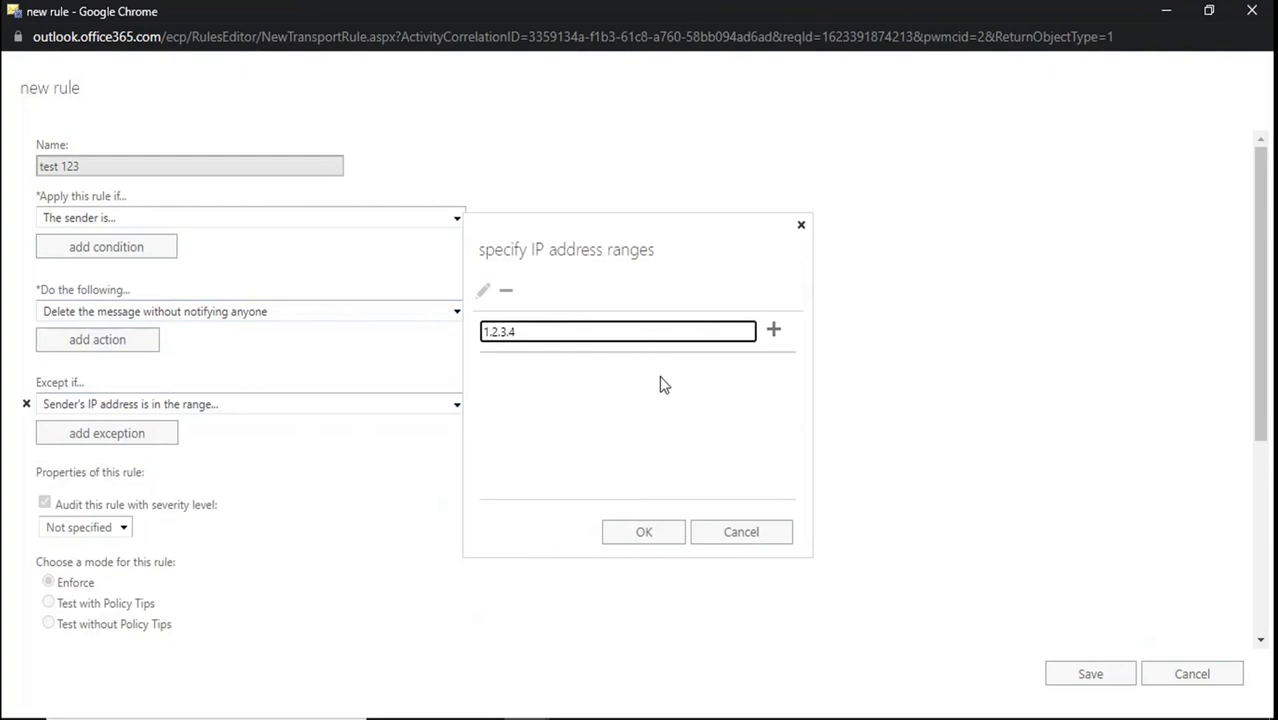
click(773, 331)
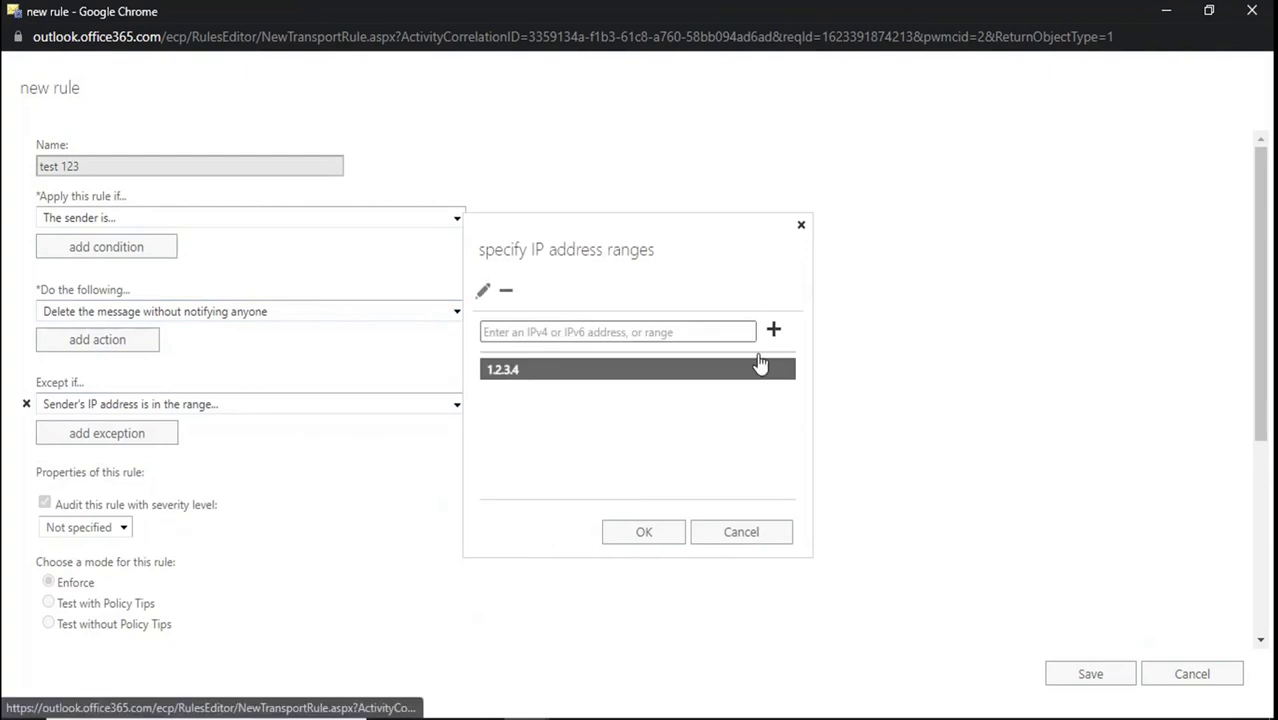
click(630, 532)
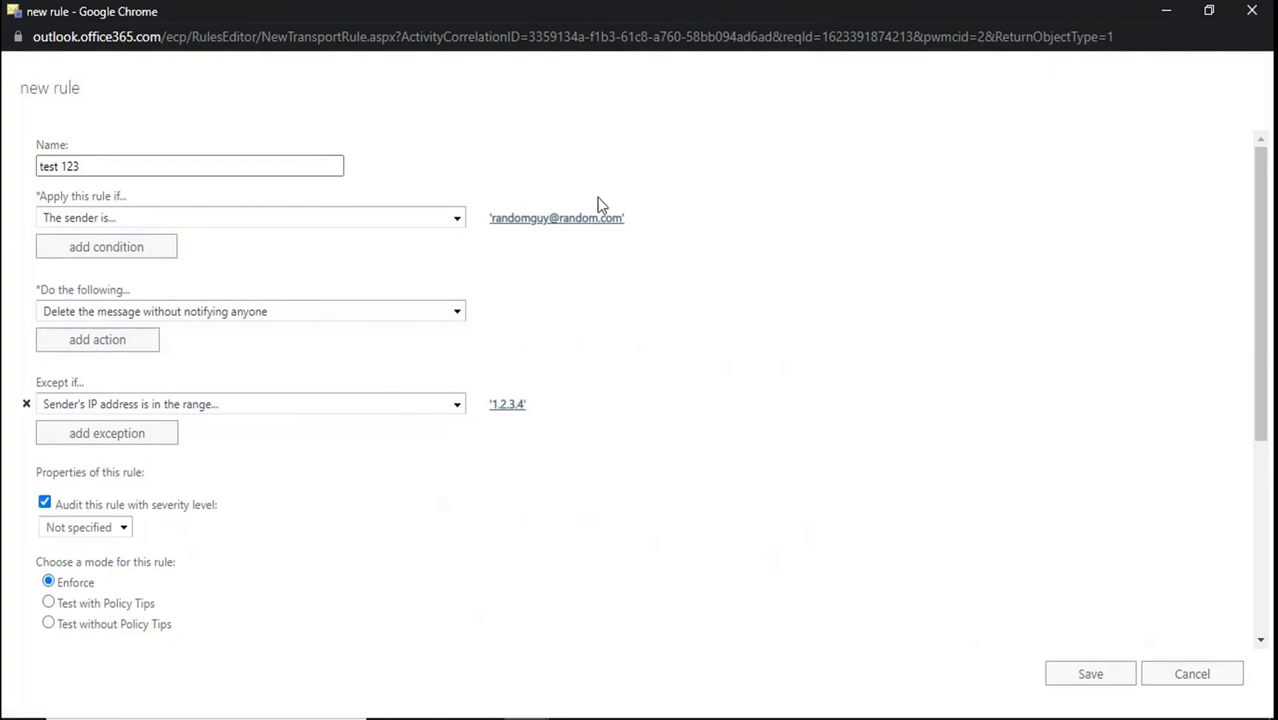
drag(648, 223, 488, 220)
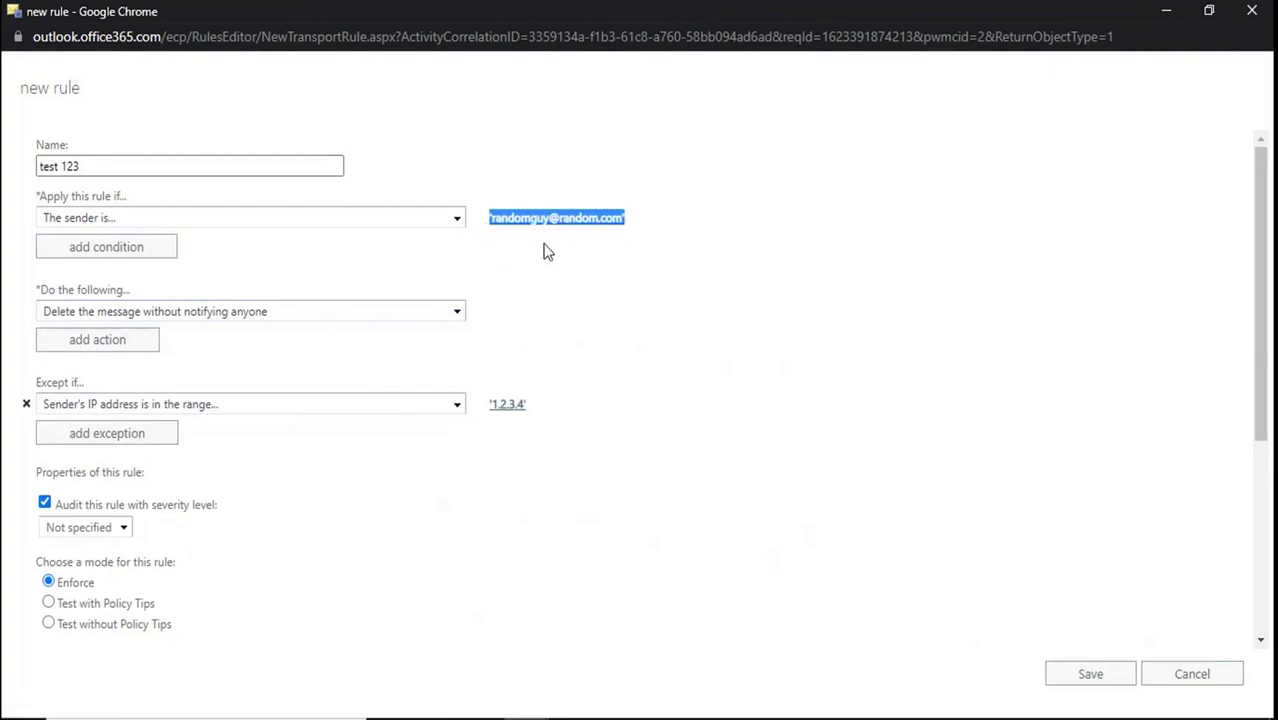
click(557, 246)
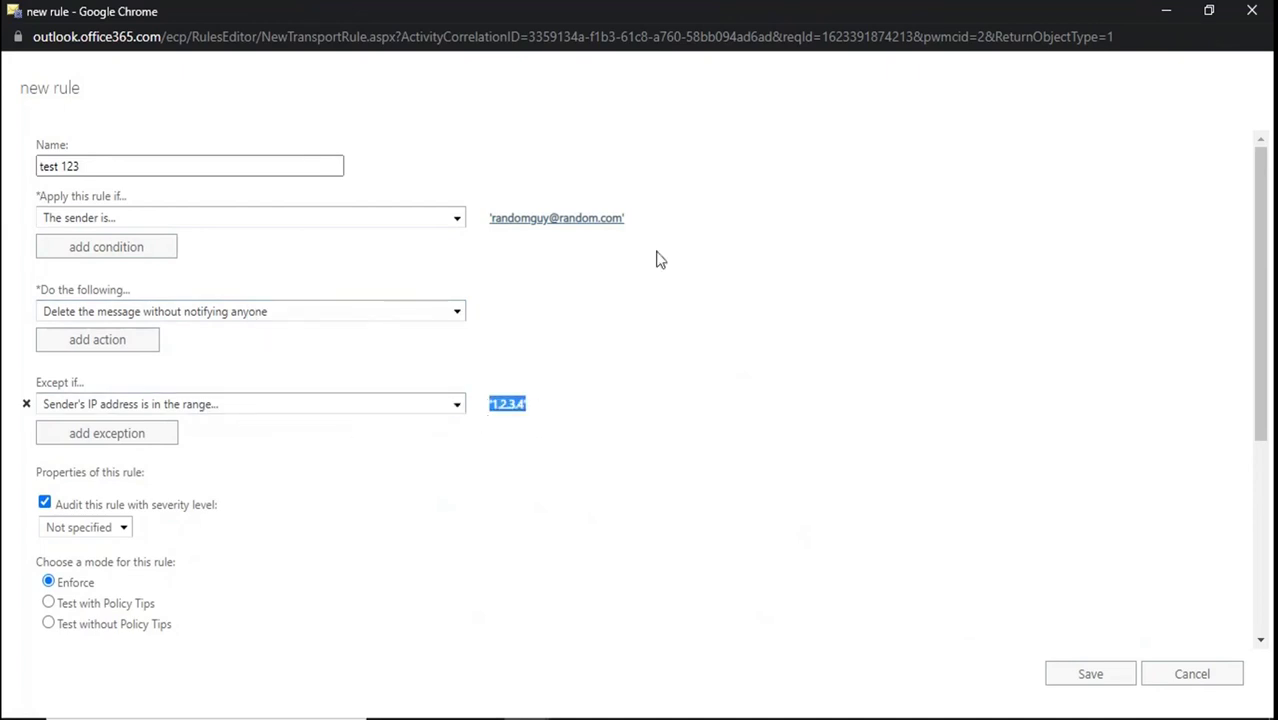
drag(670, 220, 485, 217)
drag(539, 404, 487, 419)
click(514, 431)
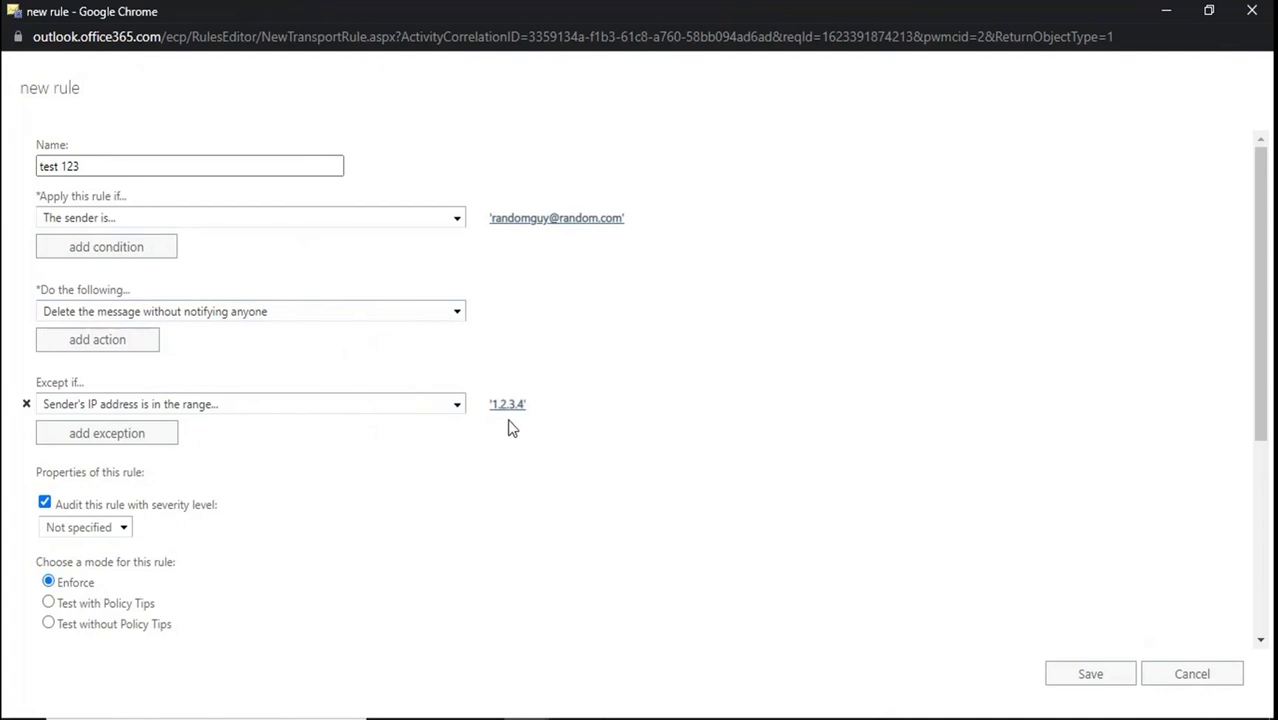
Set audit severity to High, enable Stop processing more rules, and save 'test 123'.
scroll(650, 420, down, 3)
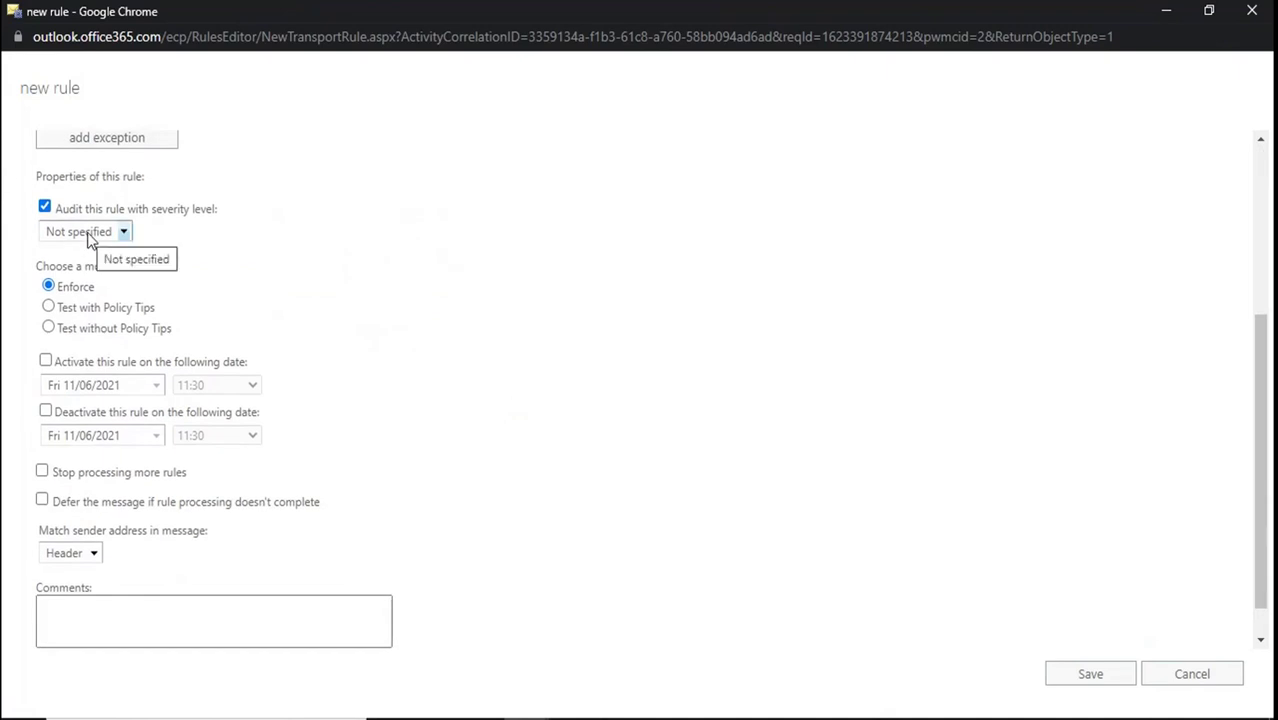
click(88, 232)
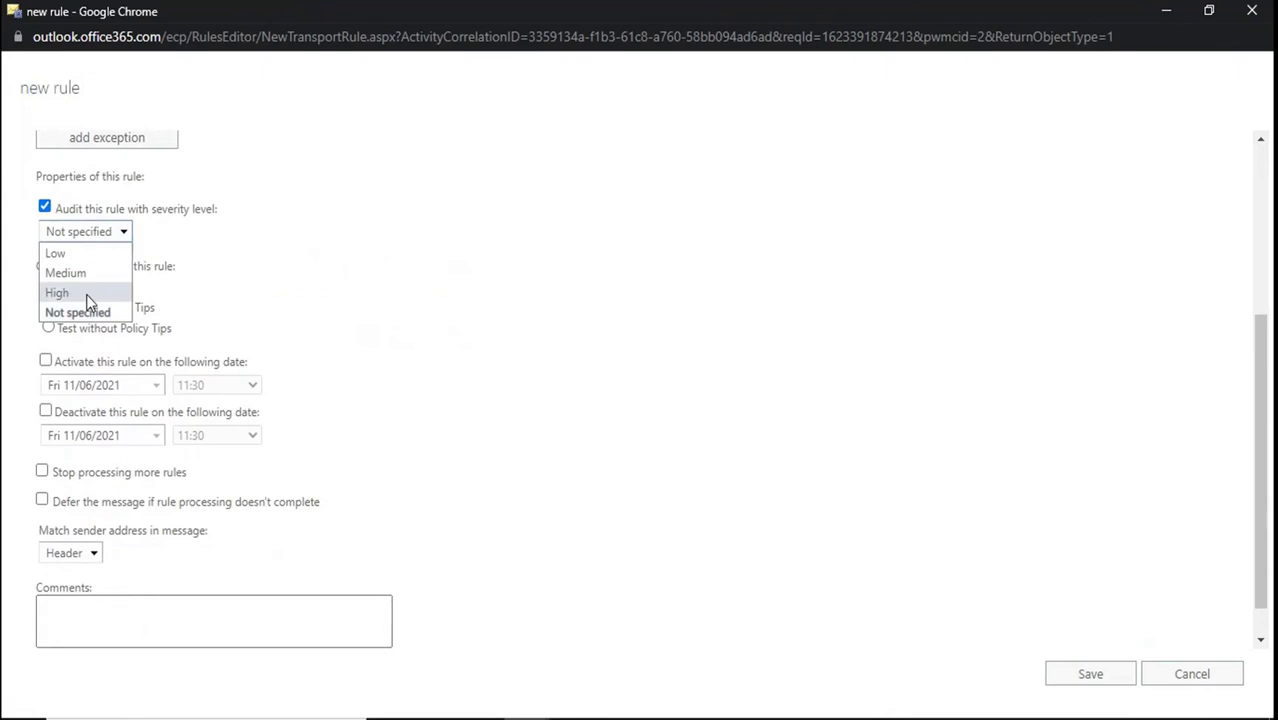
click(86, 294)
scroll(402, 314, up, 3)
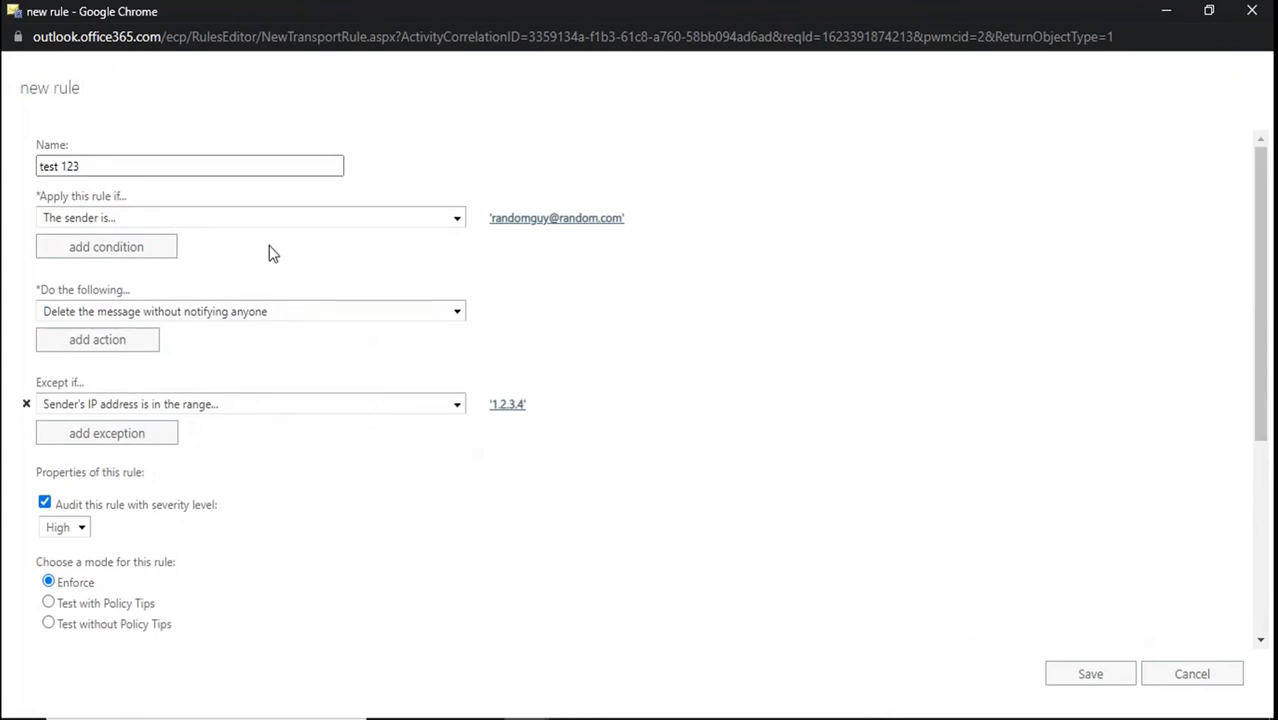
scroll(269, 265, down, 2)
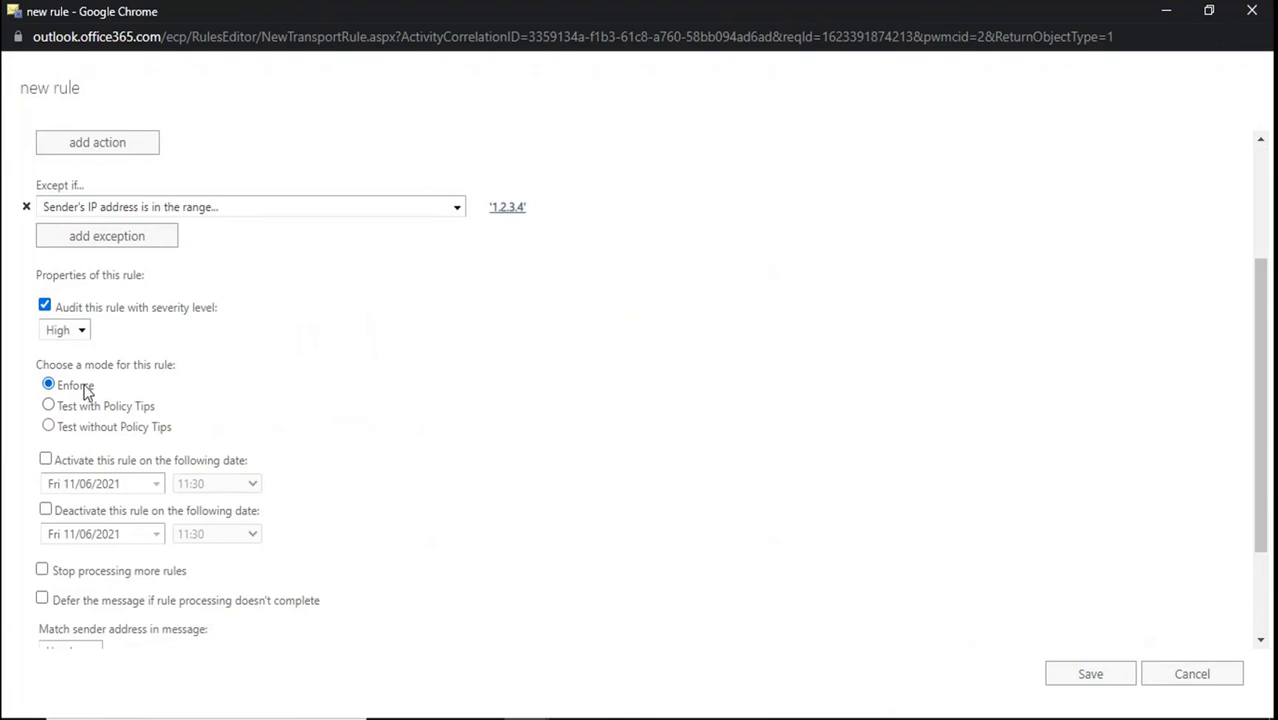
scroll(441, 457, down, 2)
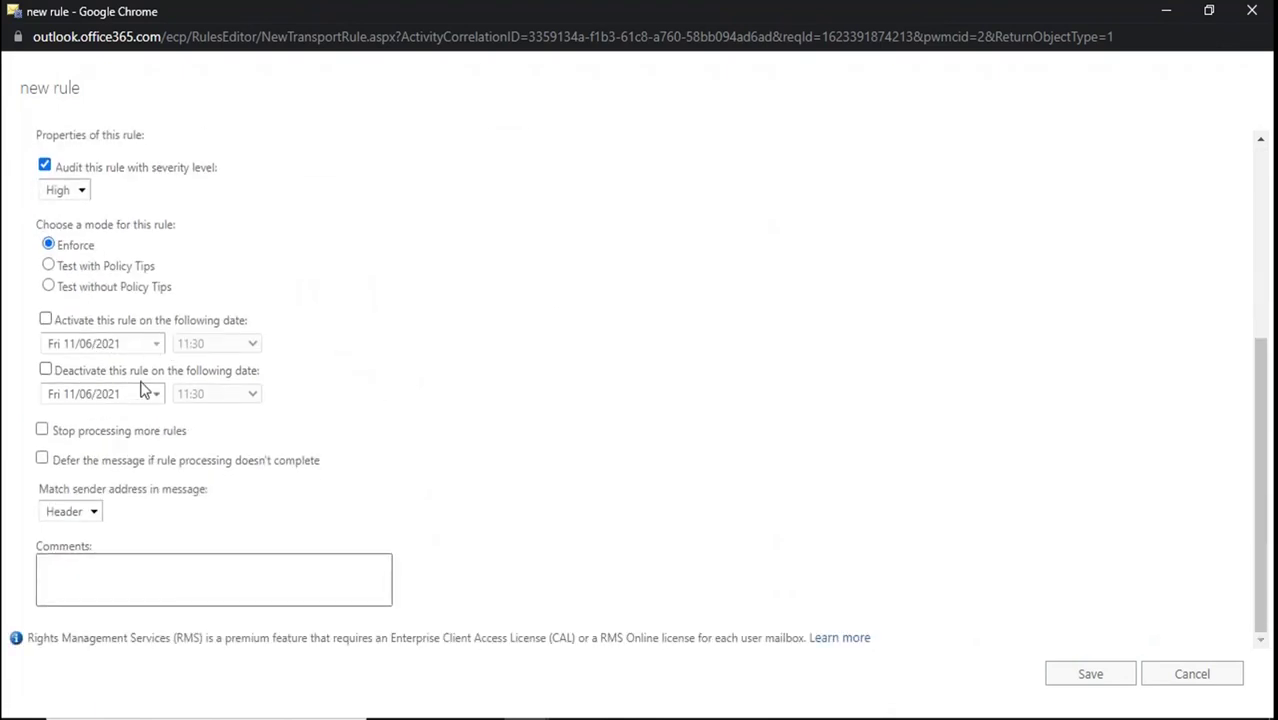
click(42, 430)
click(1064, 673)
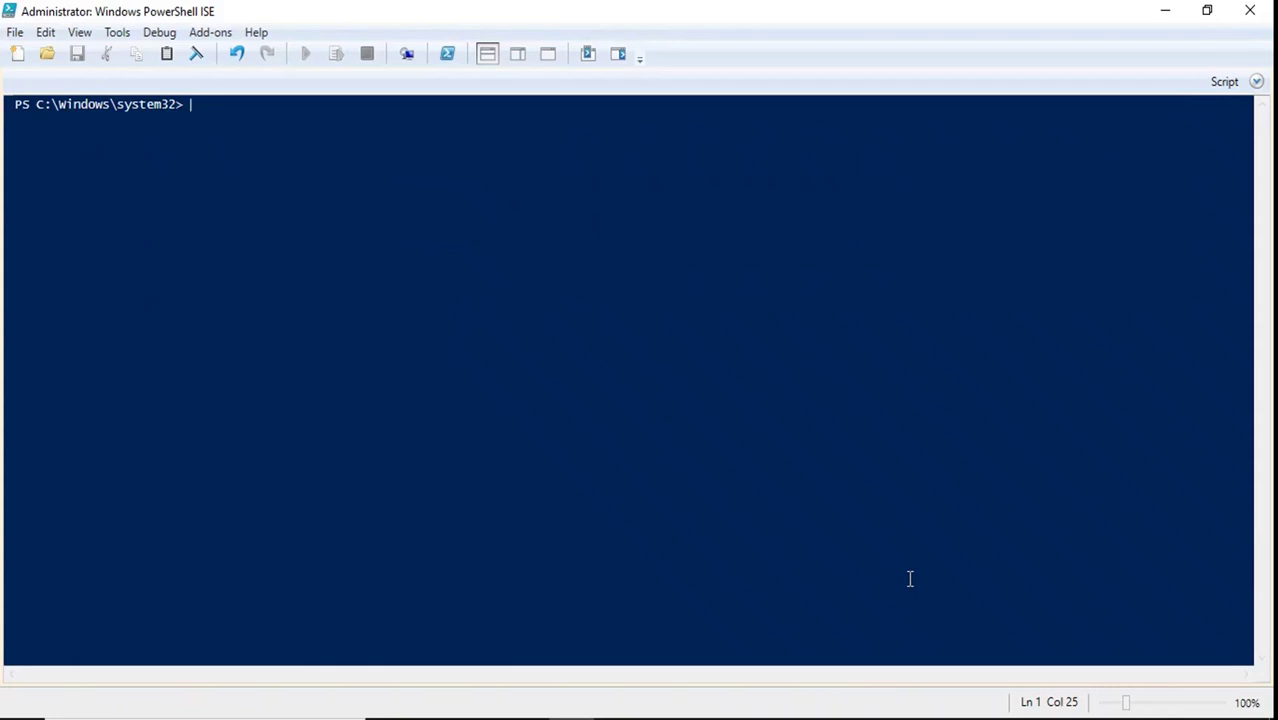
Run Get-TransportRule to list the existing transport rules.
text(get-)
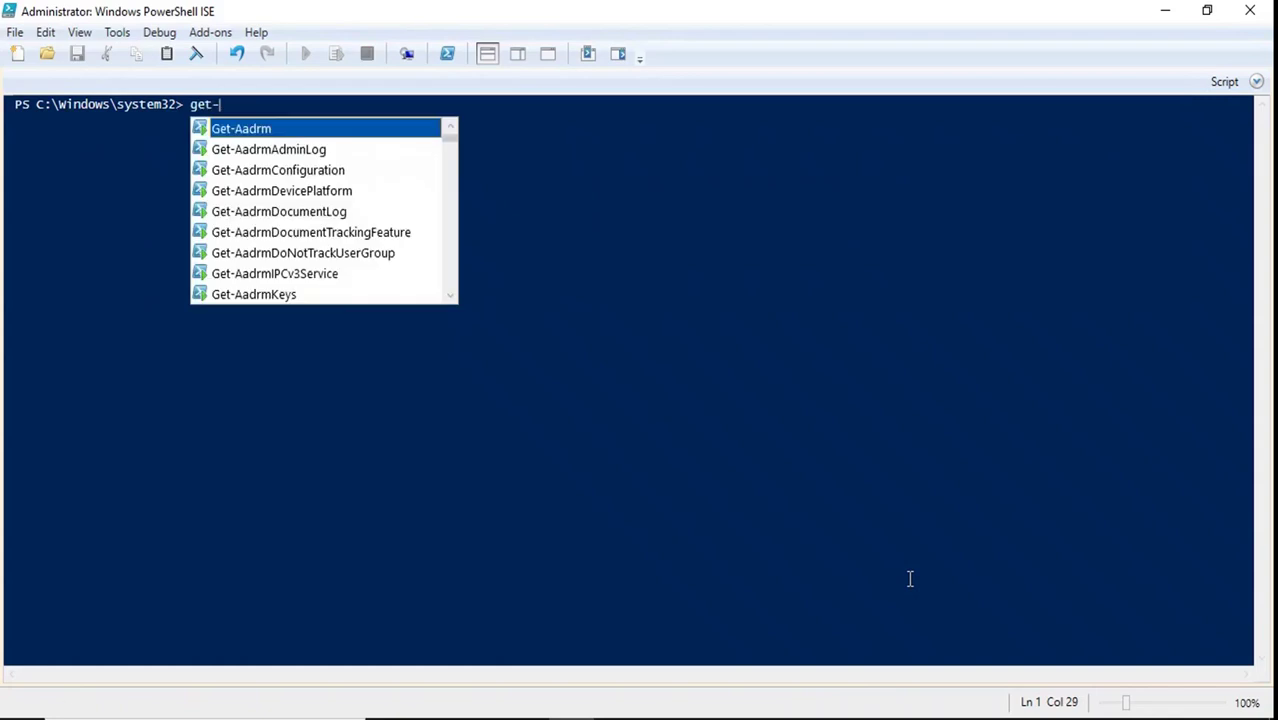
text(transportrule)
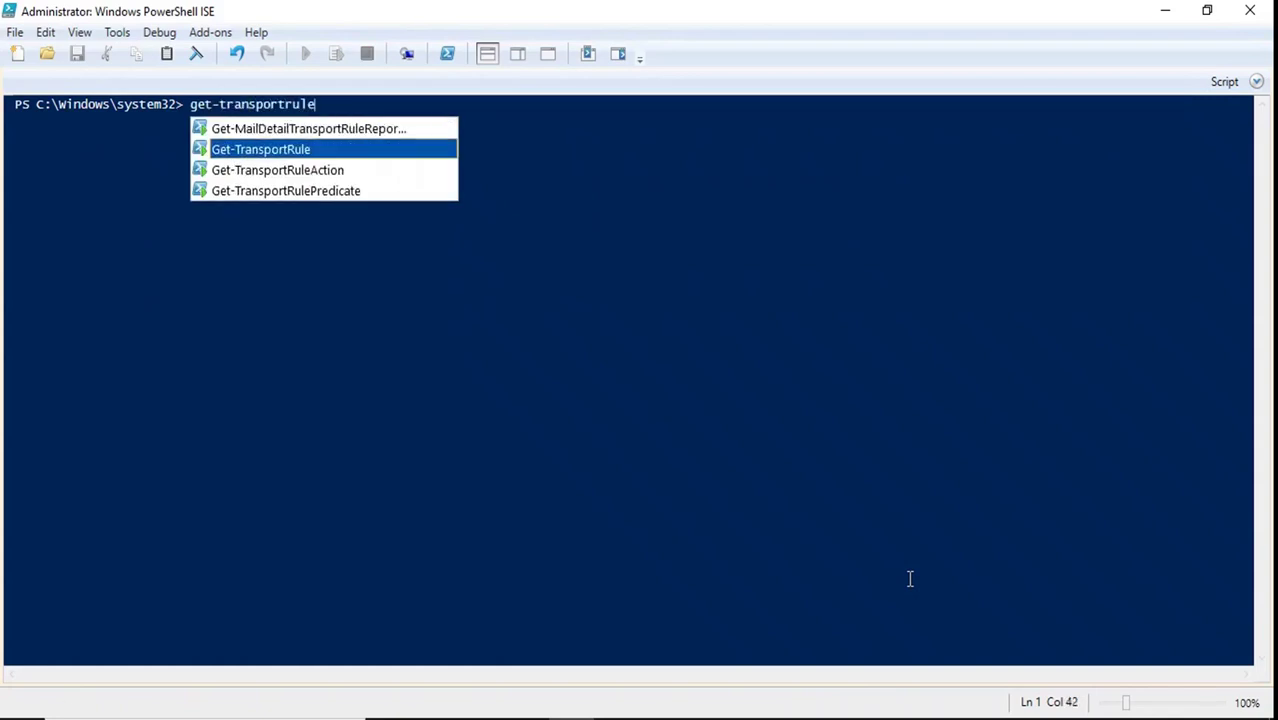
key(Return)
key(Return)
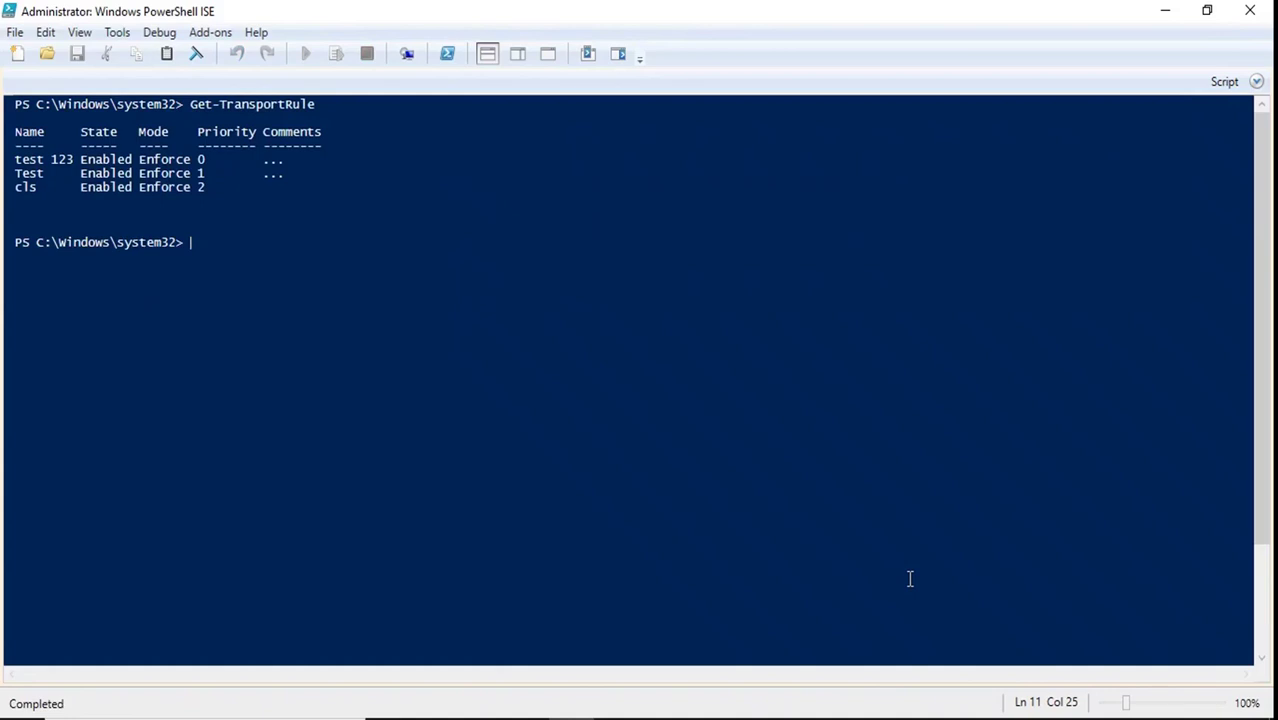
Run New-TransportRule named 'redirect emails', redirecting a sender's mail to another user.
text(new-trans)
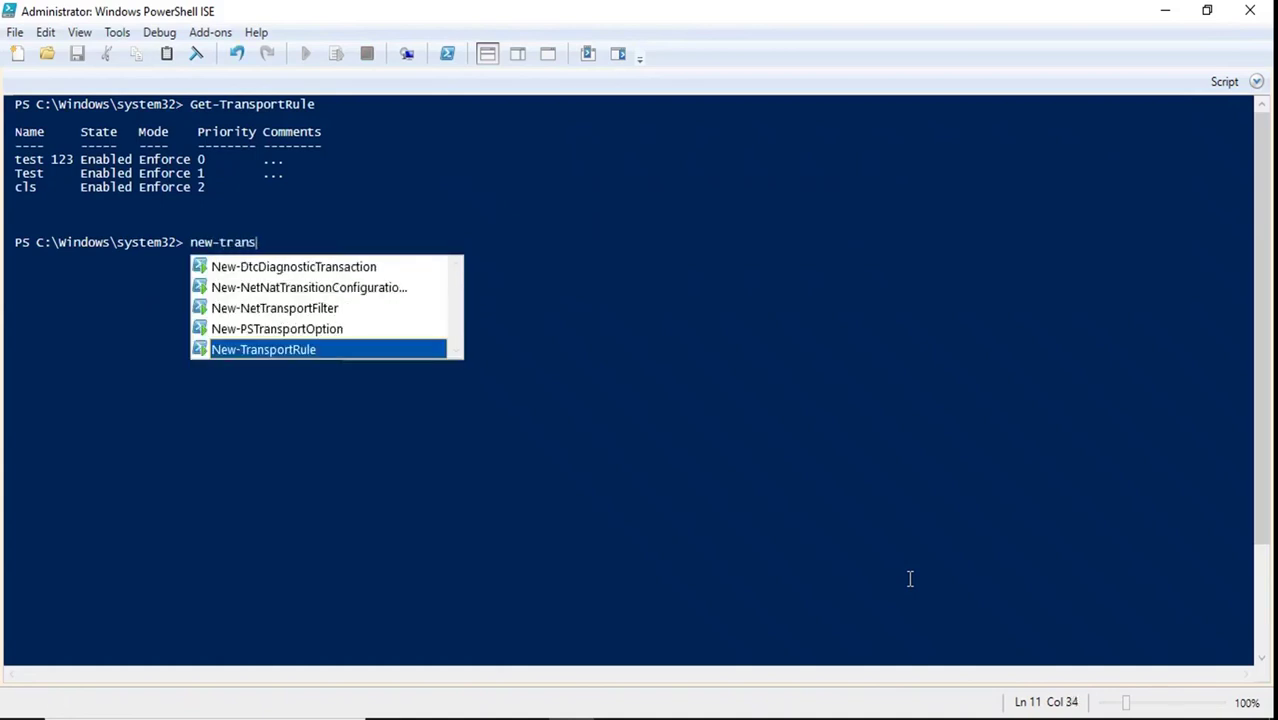
key(Tab)
text(-name)
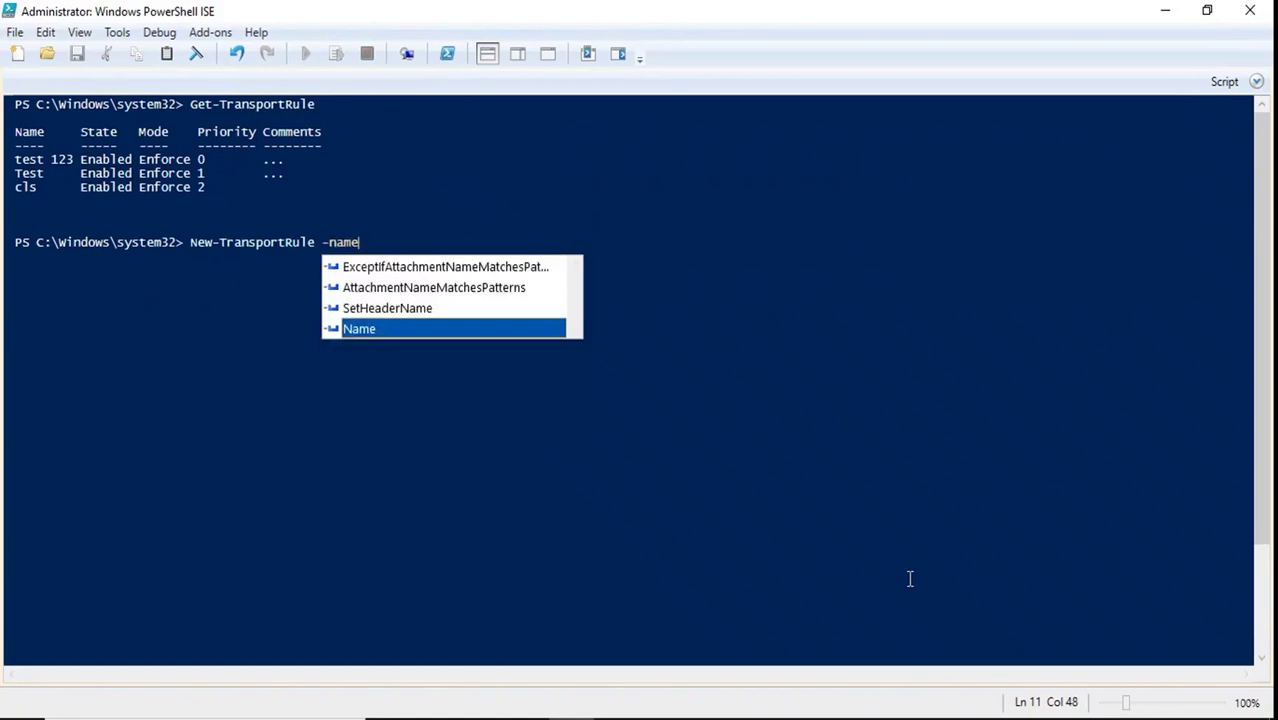
key(Tab)
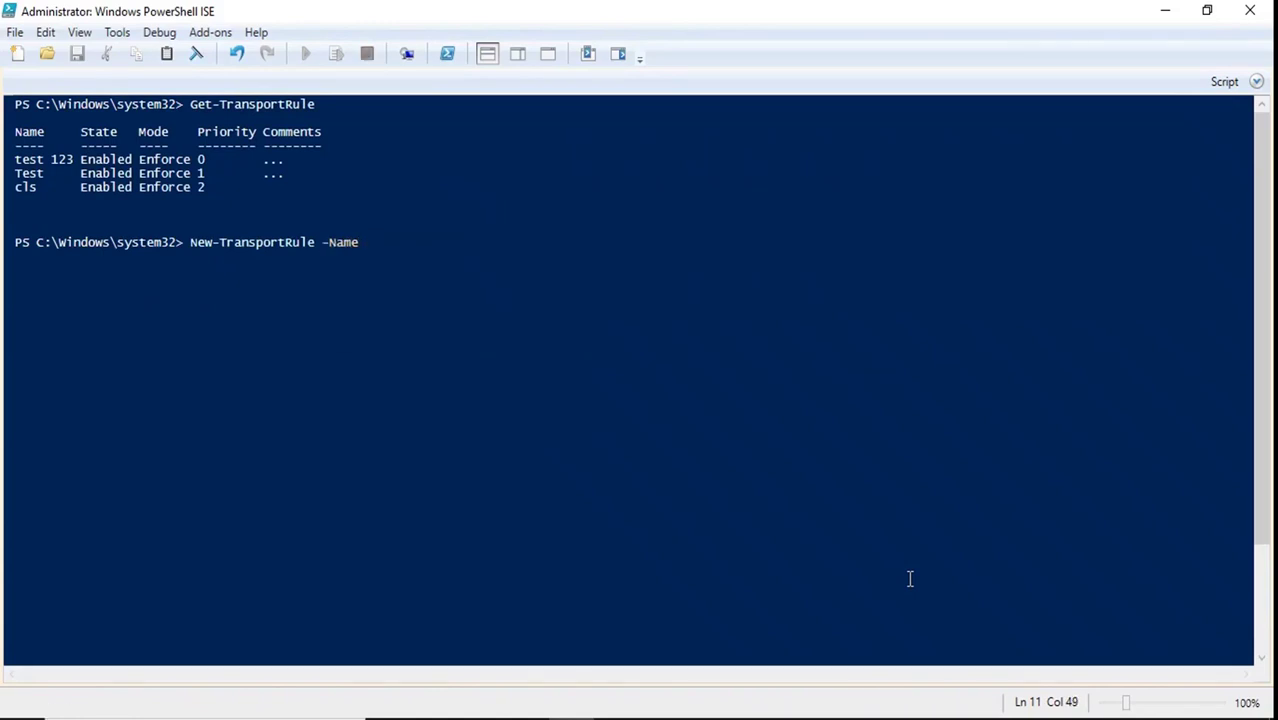
text("")
key(Left)
text(redirect emails)
key(Right)
text(-From )
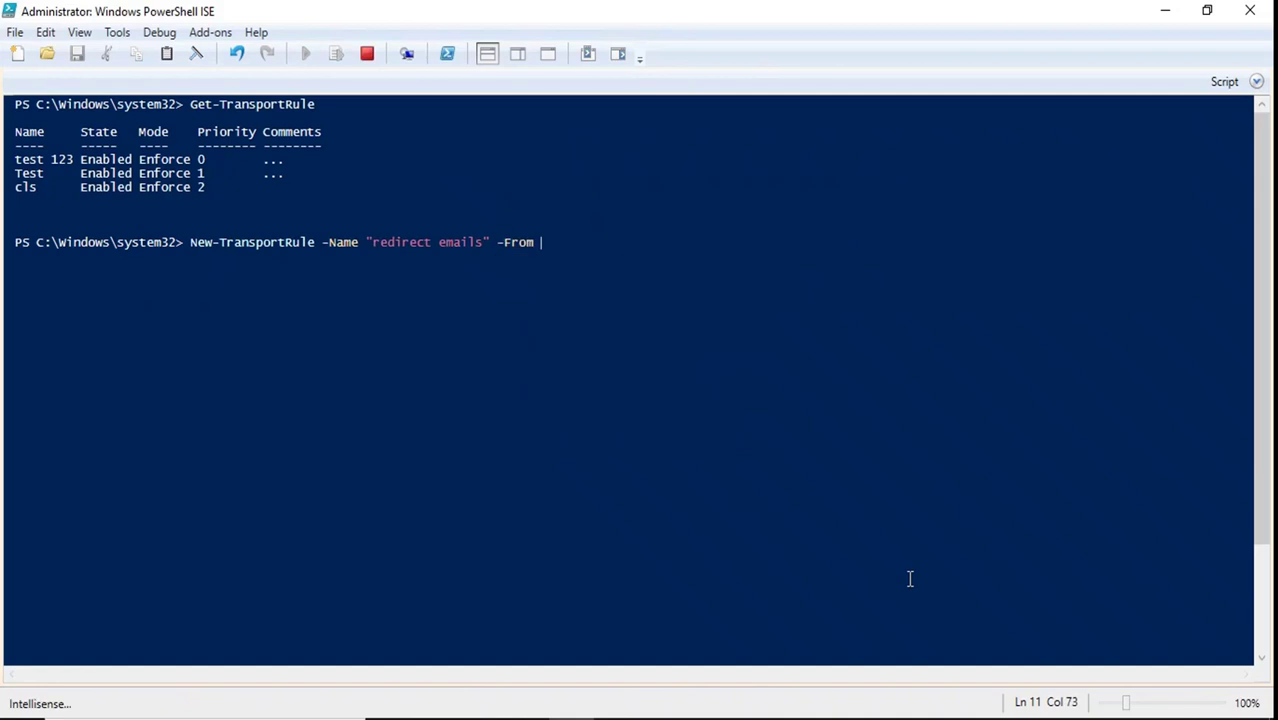
text(na@na.com -RedirectMessageTo)
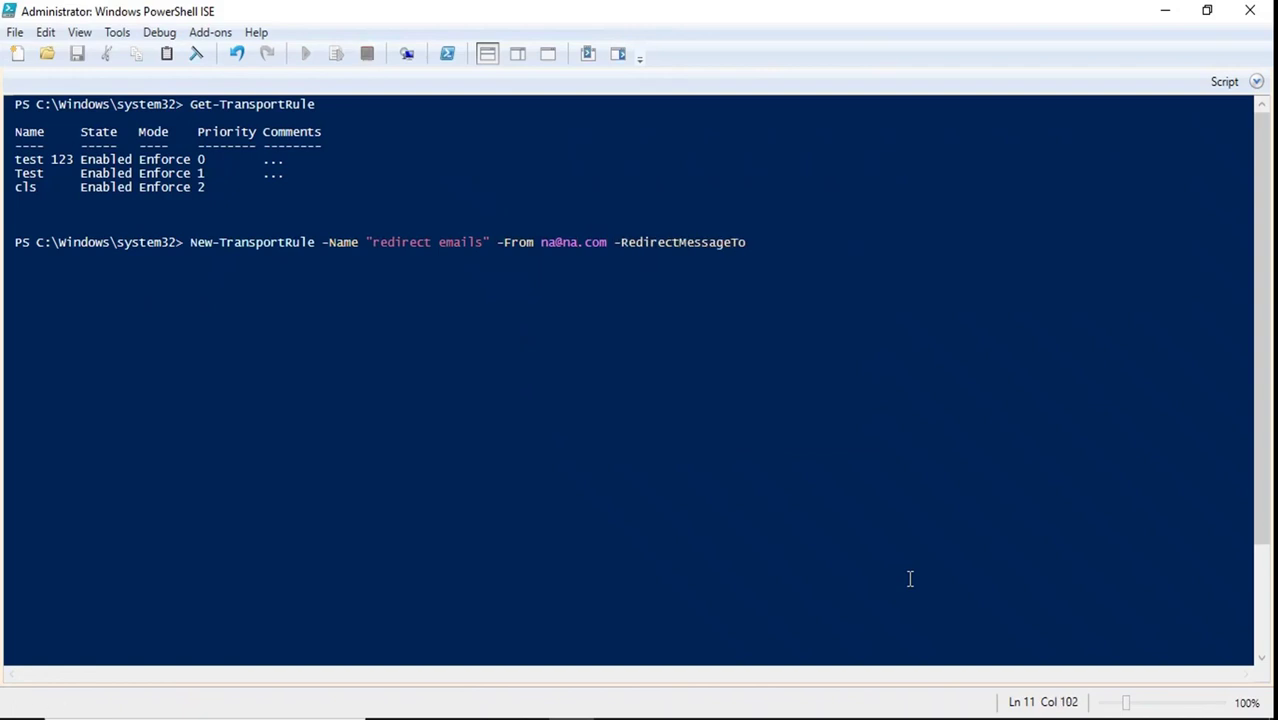
text(usera)
key(Return)
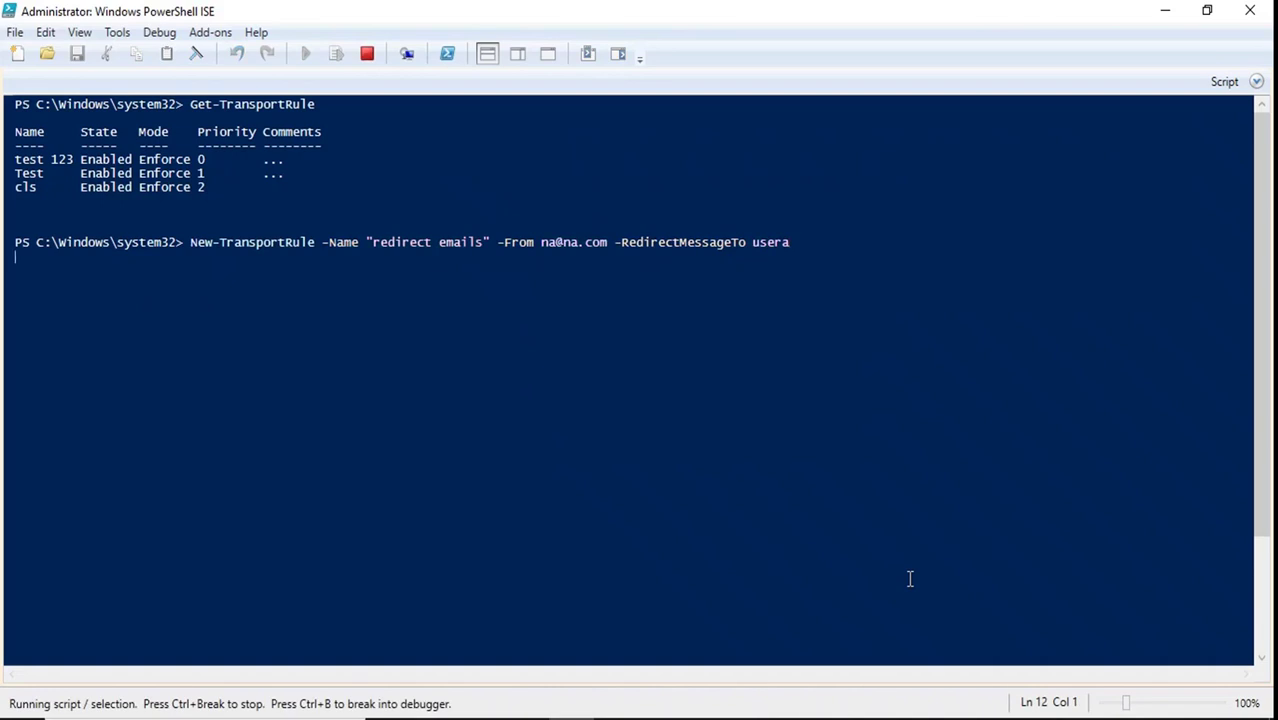